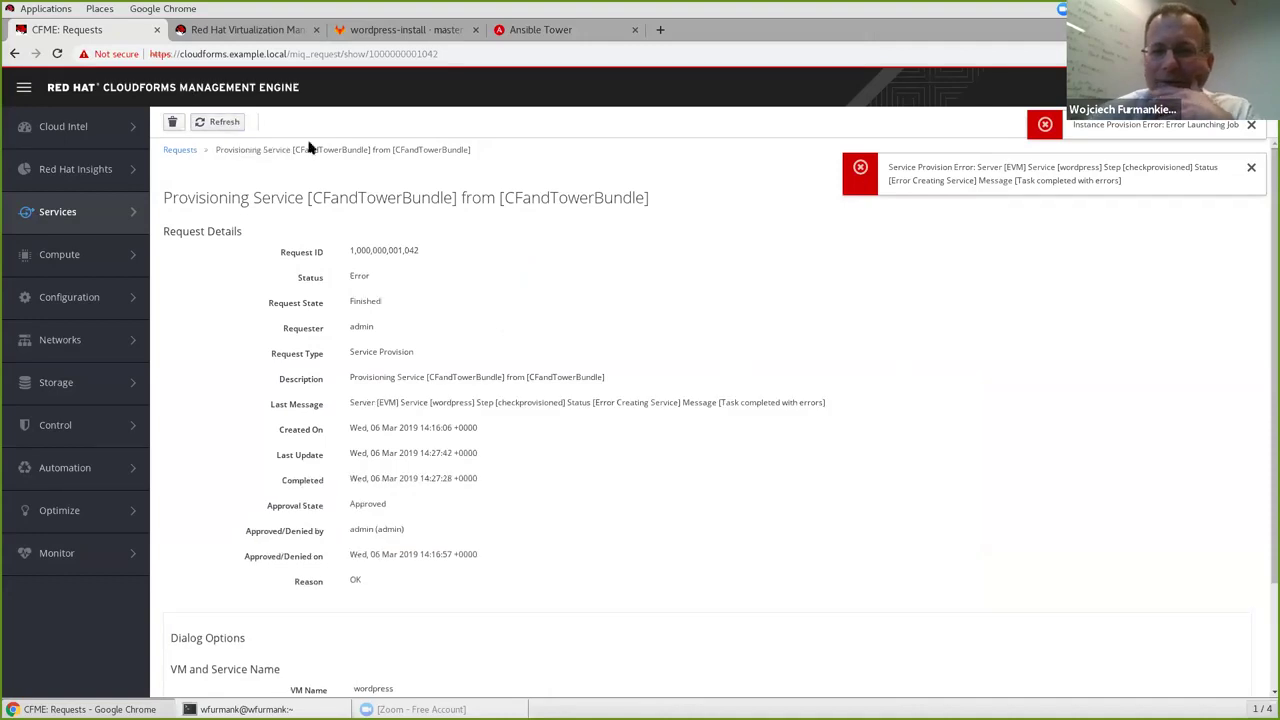
Dismiss the provisioning error and open the wordpress service's details from My Services.
click(1251, 168)
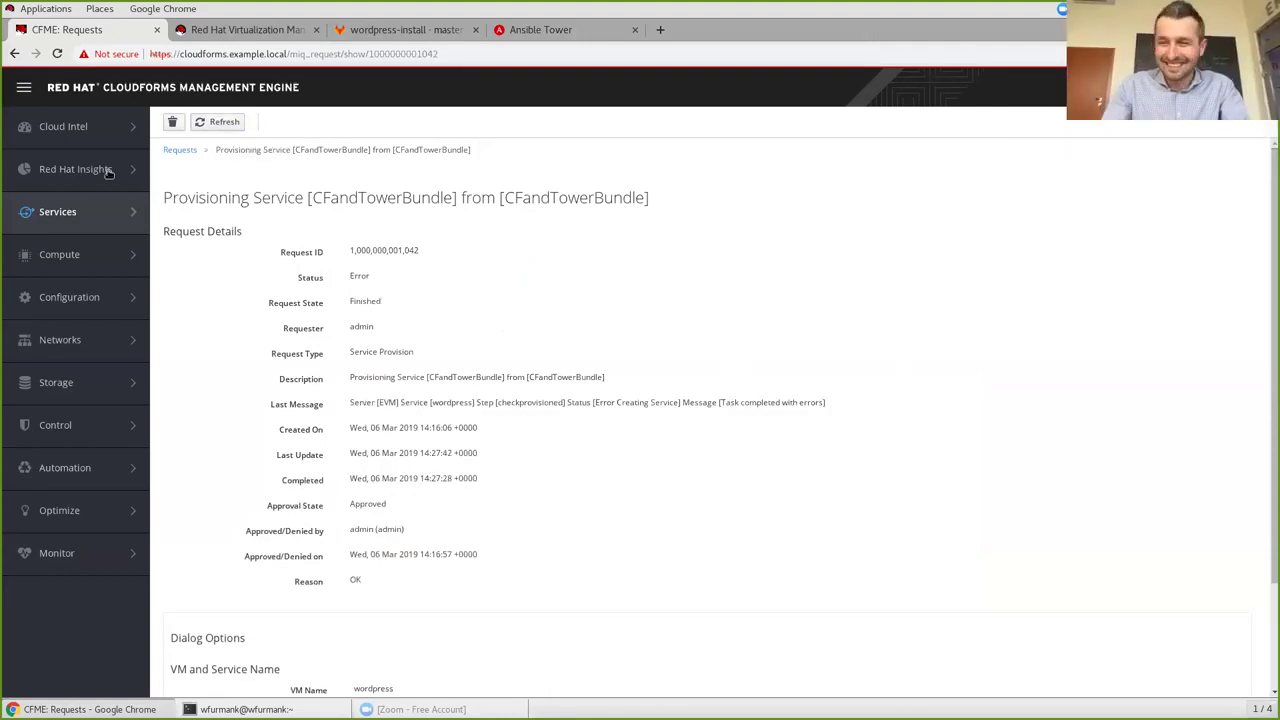
mouse_move(50, 214)
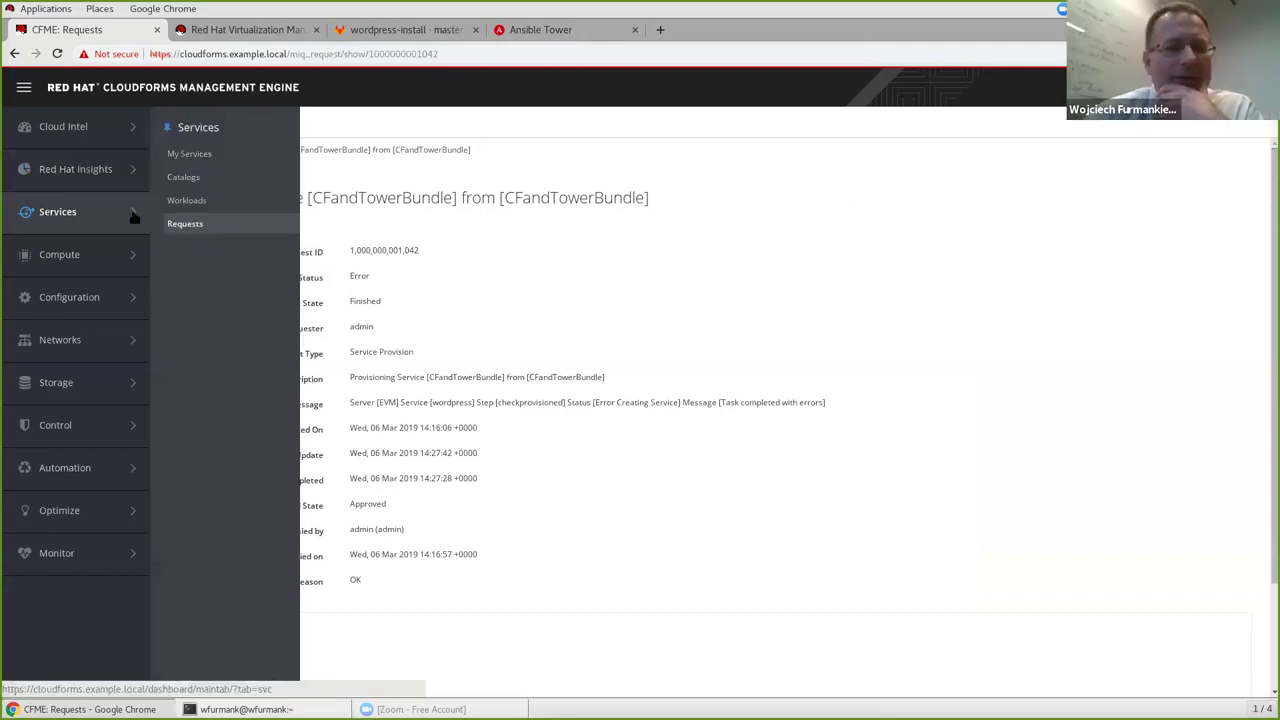
click(190, 154)
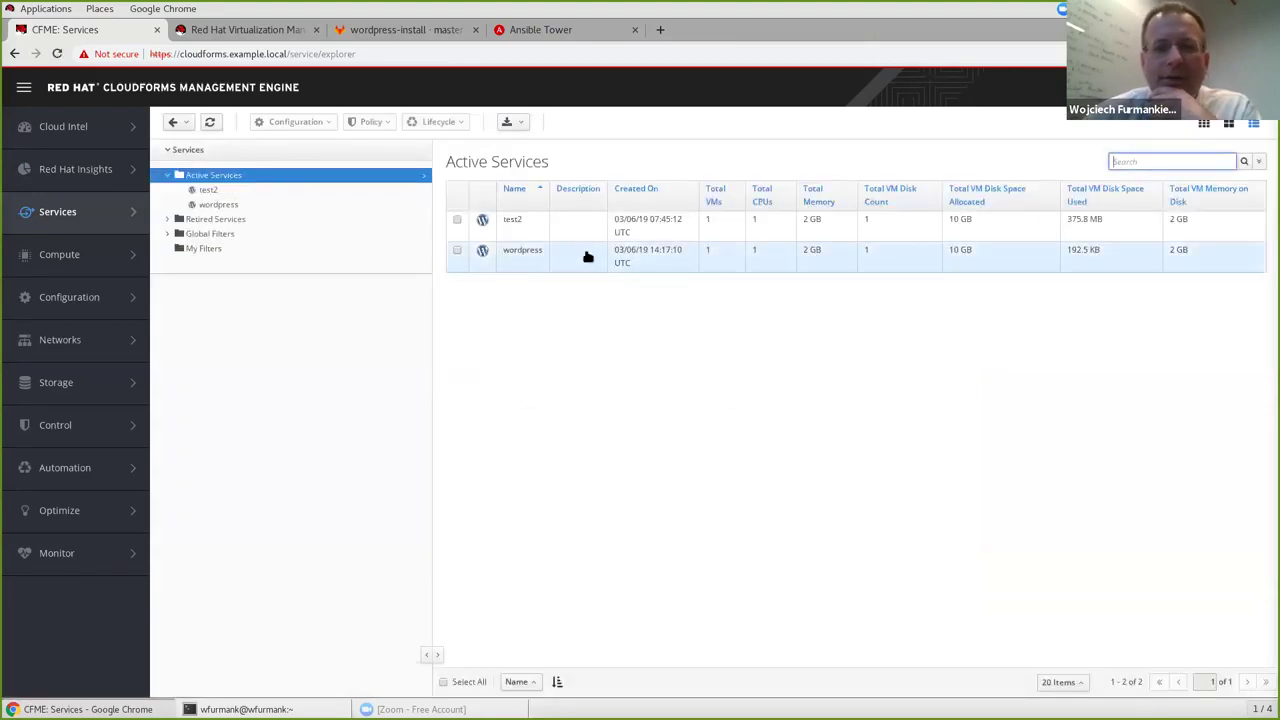
click(530, 258)
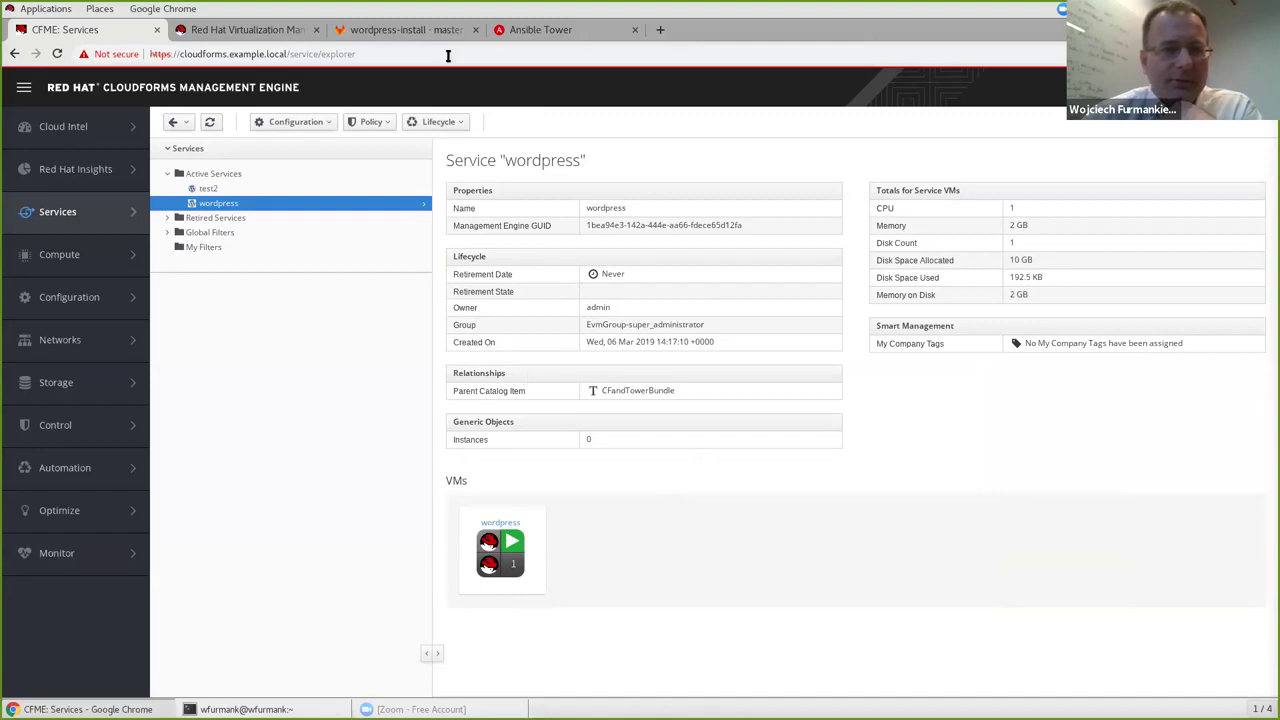
Log in to the RHV administration portal with the saved username and password.
click(257, 33)
mouse_move(455, 301)
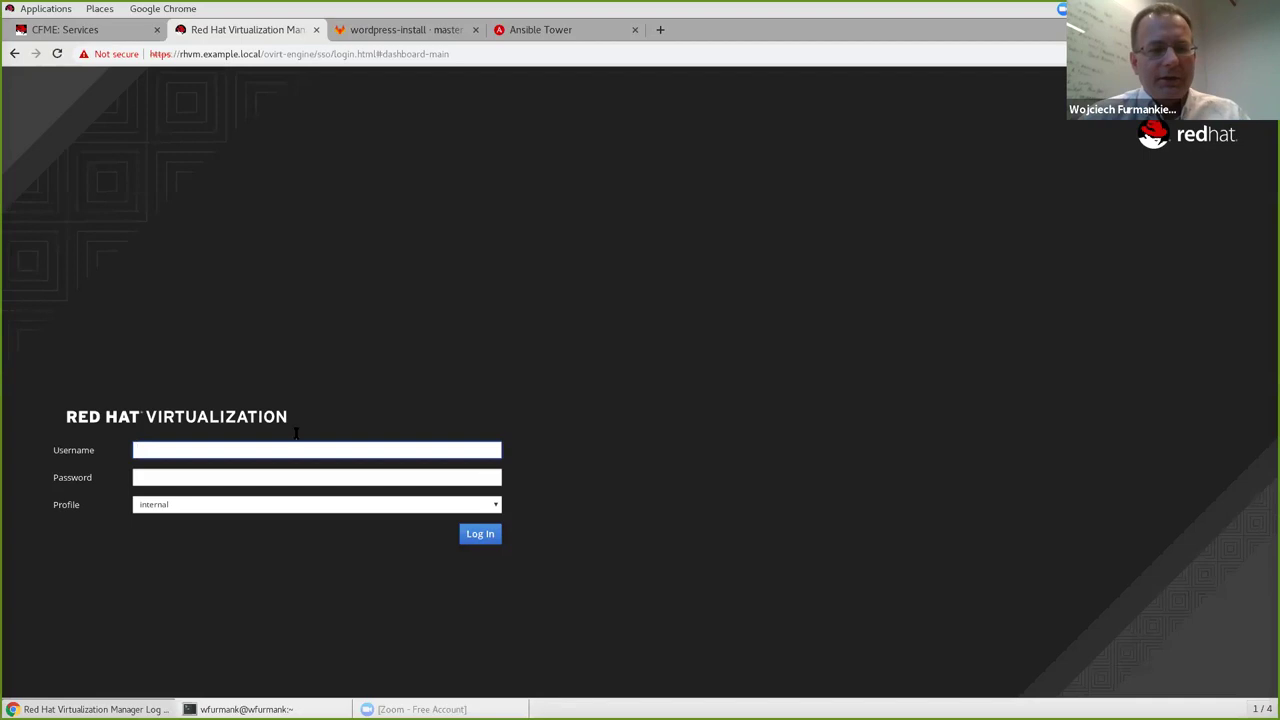
click(295, 451)
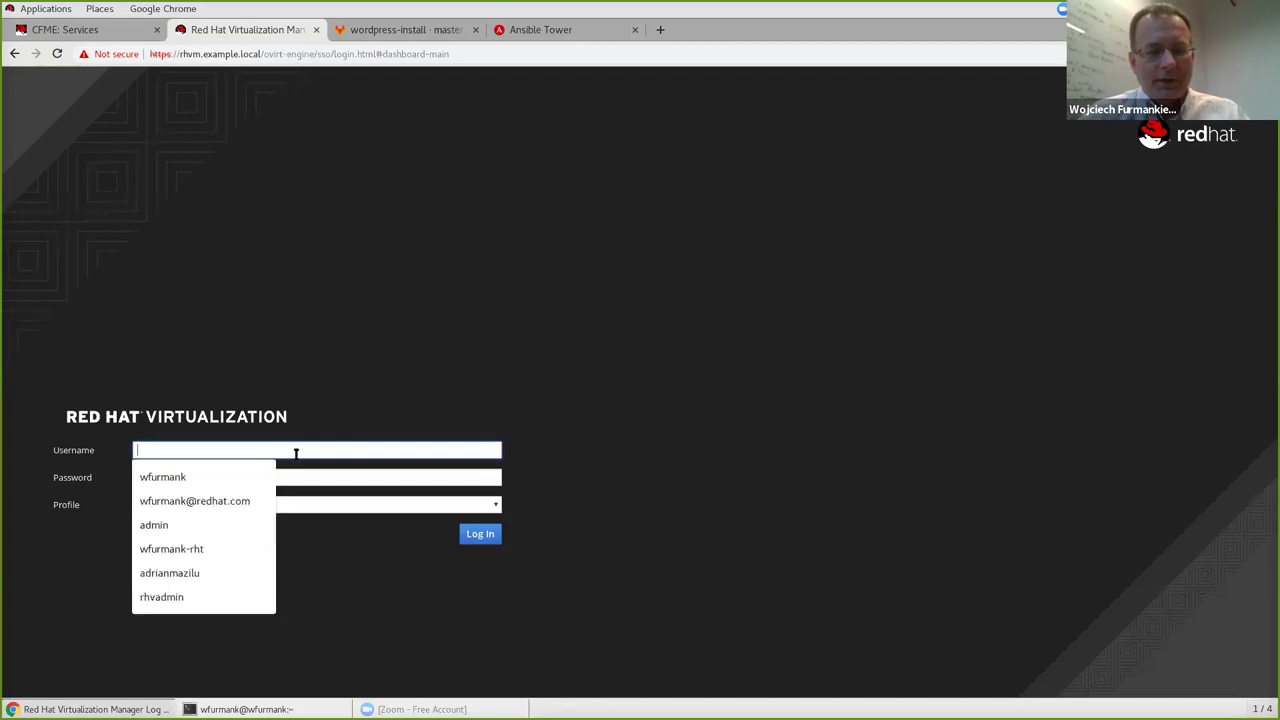
key(Down)
key(Down)
key(Down)
key(Return)
key(Tab)
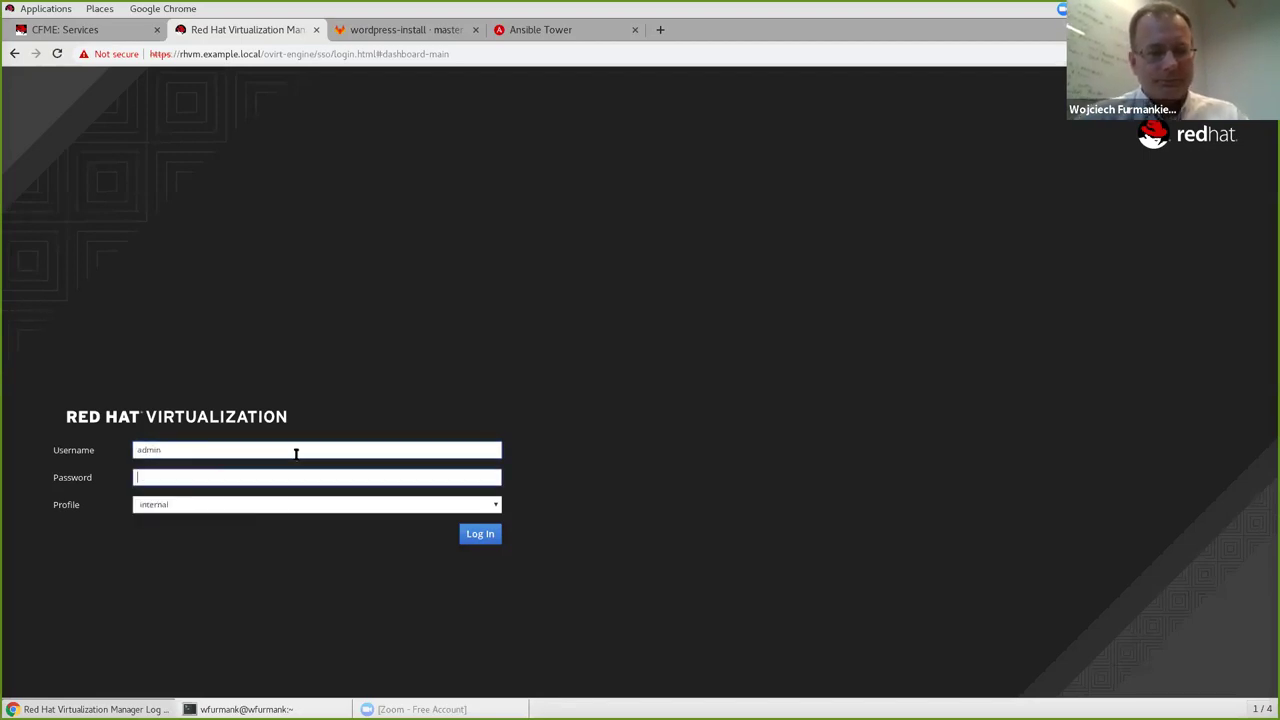
key(Return)
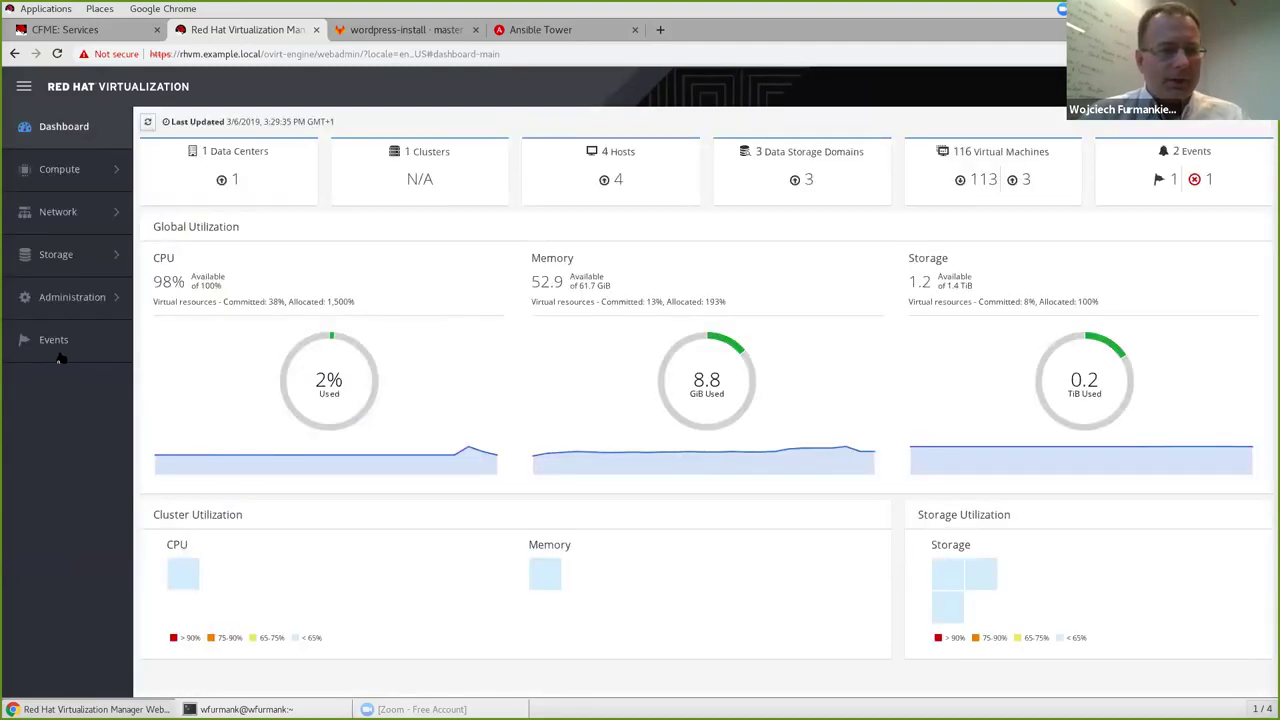
Filter the RHV event log by 'wordpress' to show the VM's nine events.
click(53, 343)
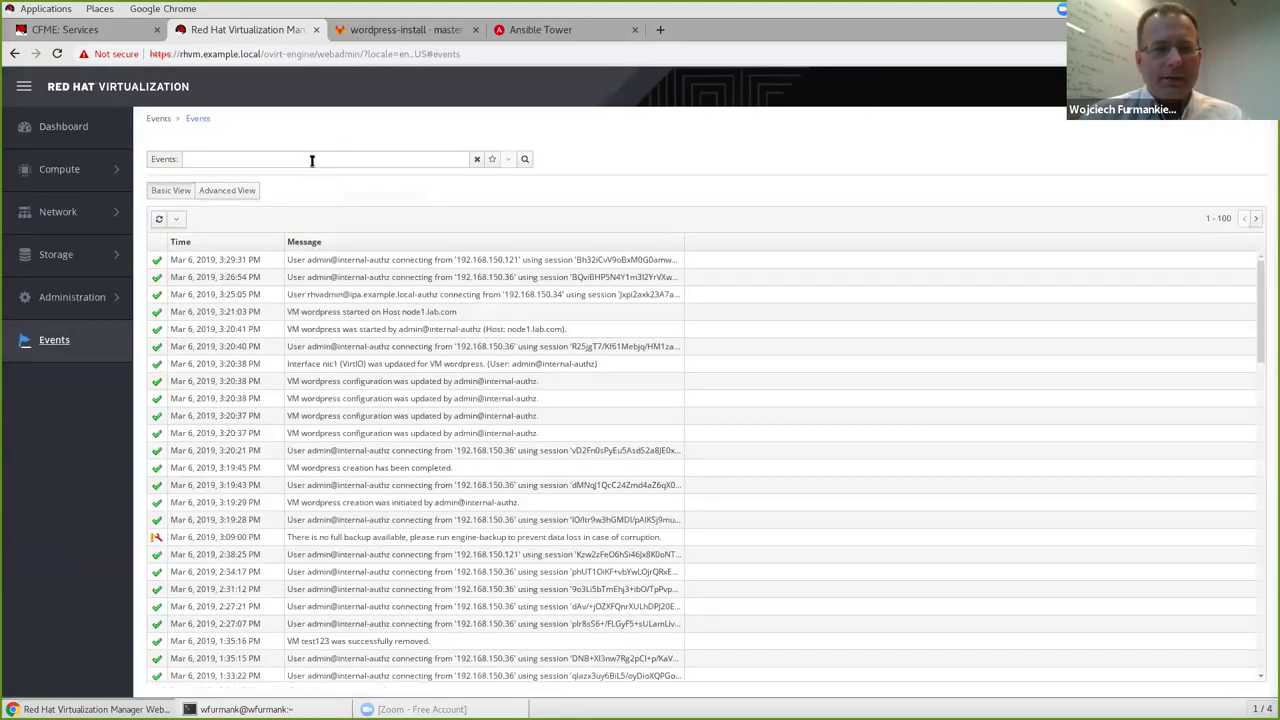
click(310, 158)
text(wor)
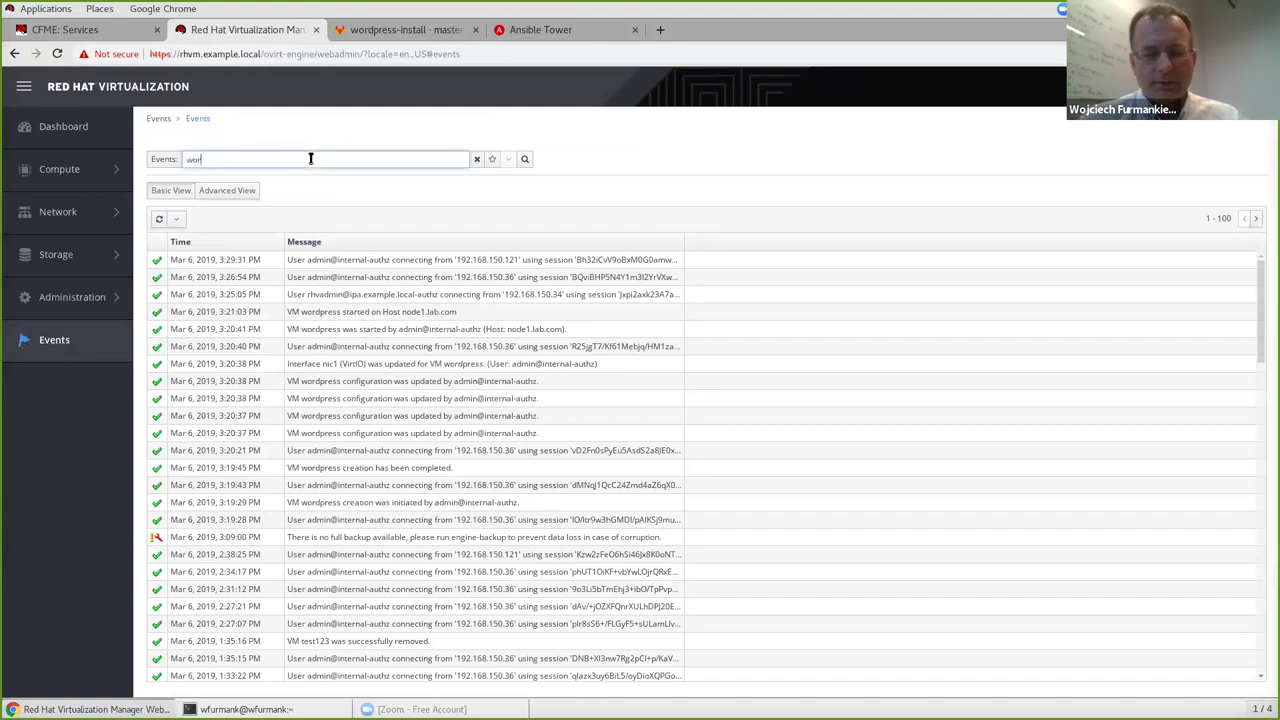
text(dpress)
key(Return)
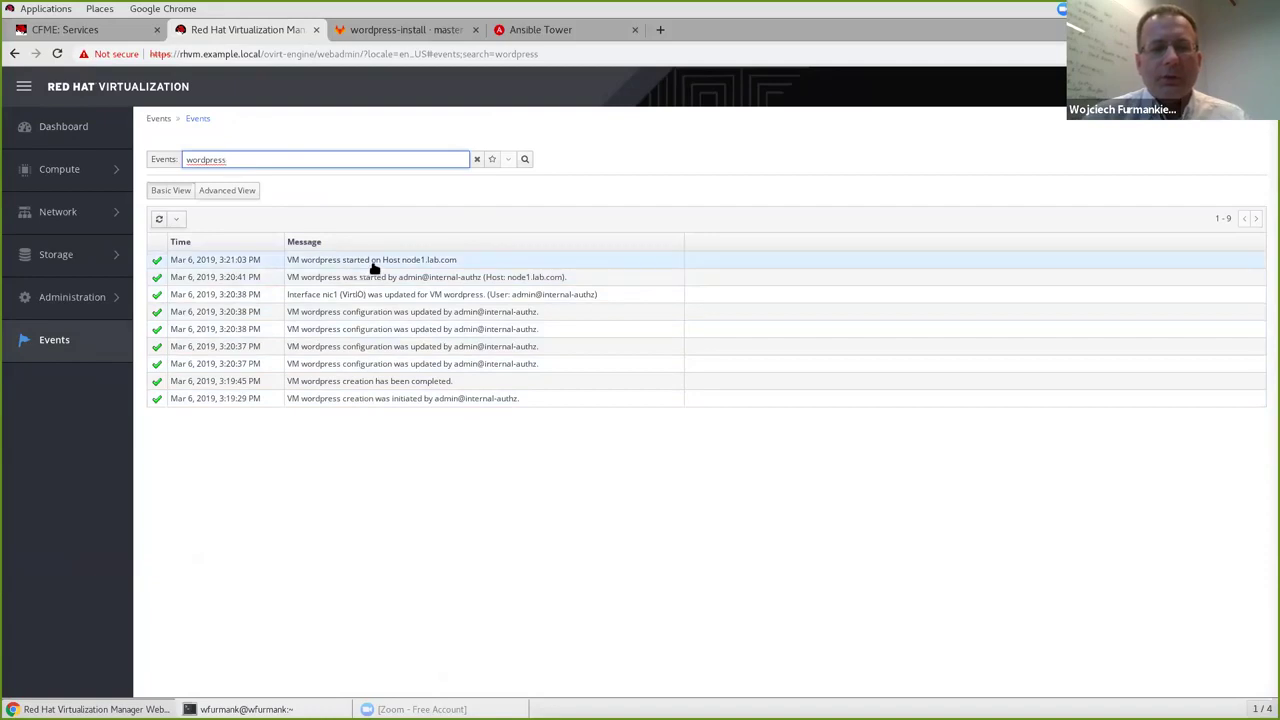
Search Compute > Virtual Machines for wordpress and open its General details (2048 MB, RHEL 7.x).
mouse_move(55, 178)
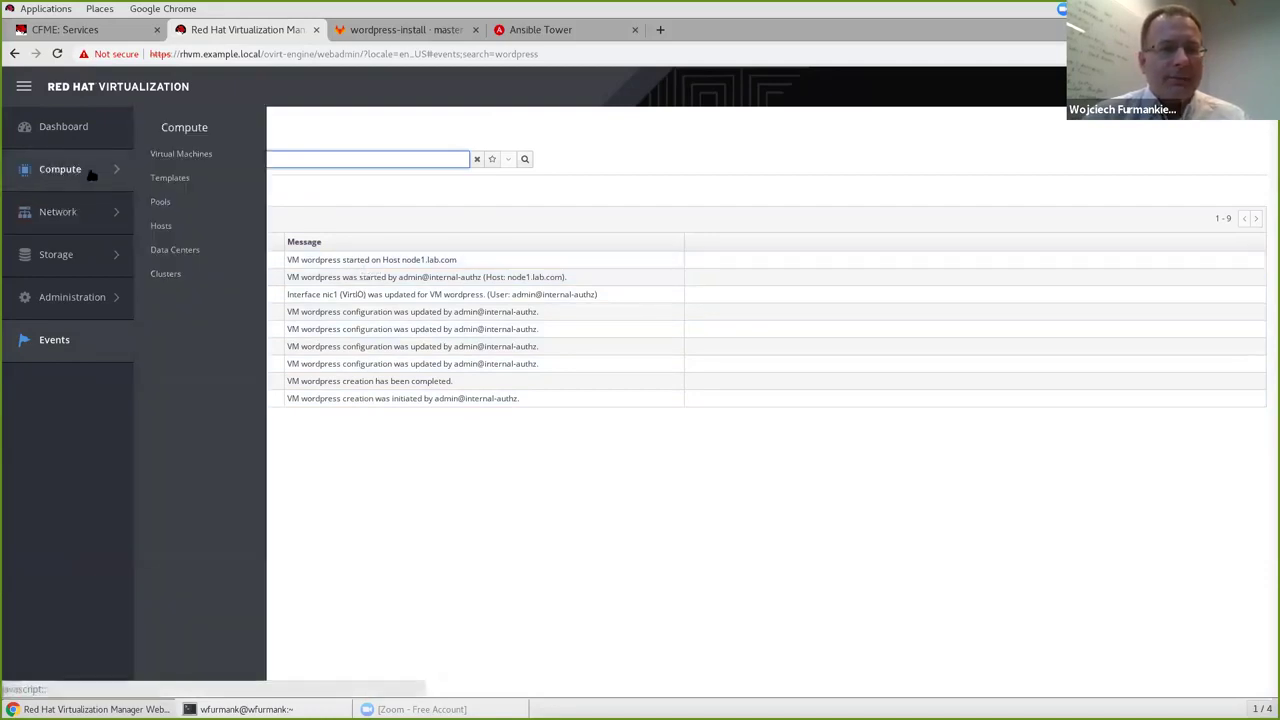
click(188, 153)
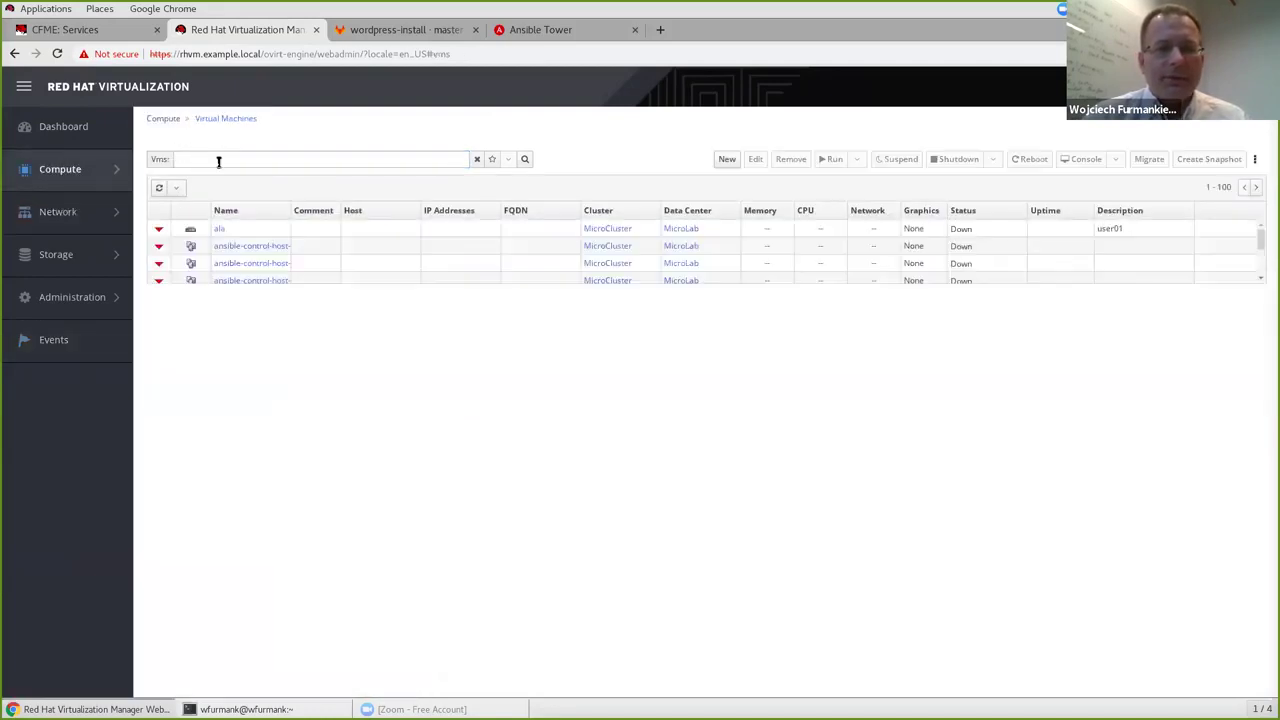
click(234, 160)
text(wordpress)
key(Return)
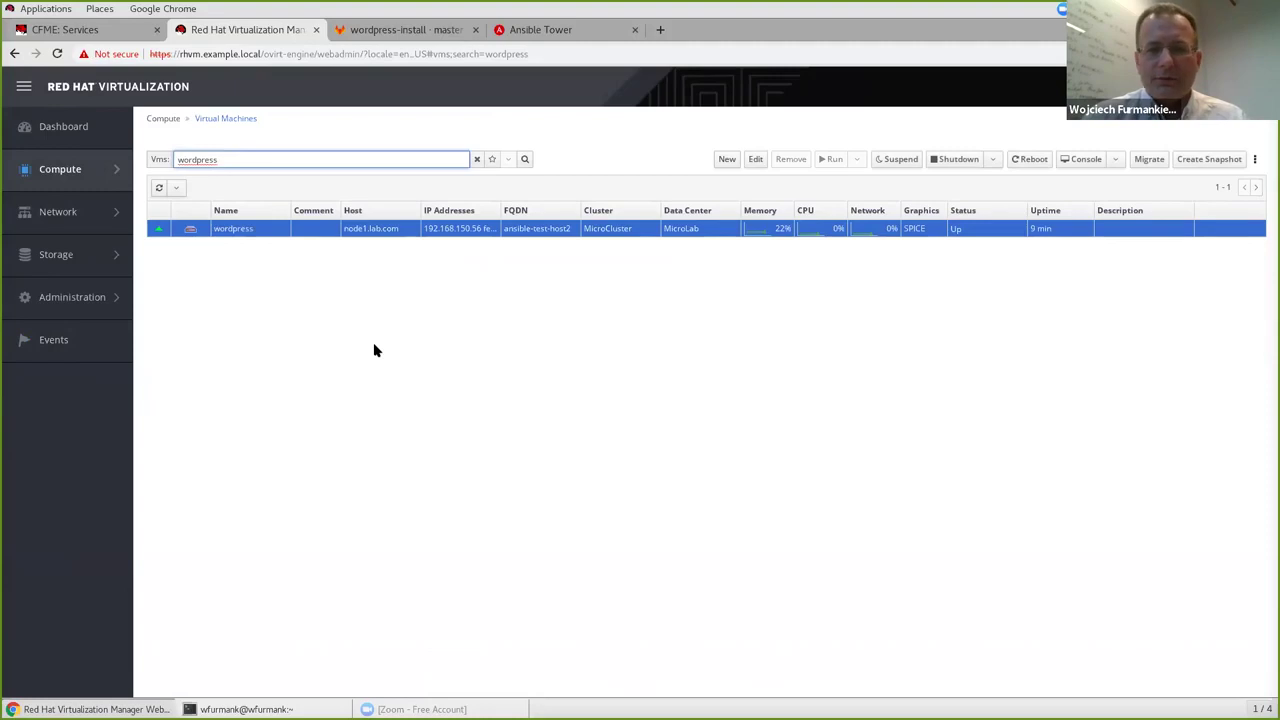
click(234, 229)
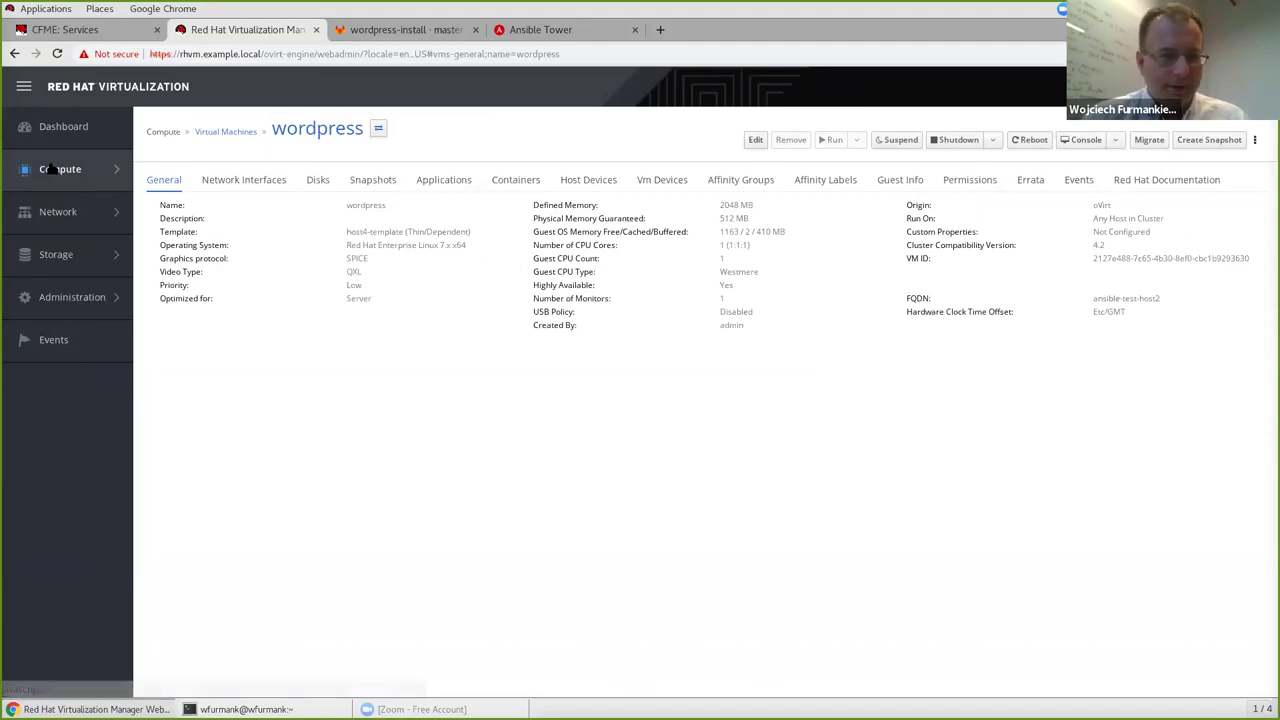
mouse_move(100, 175)
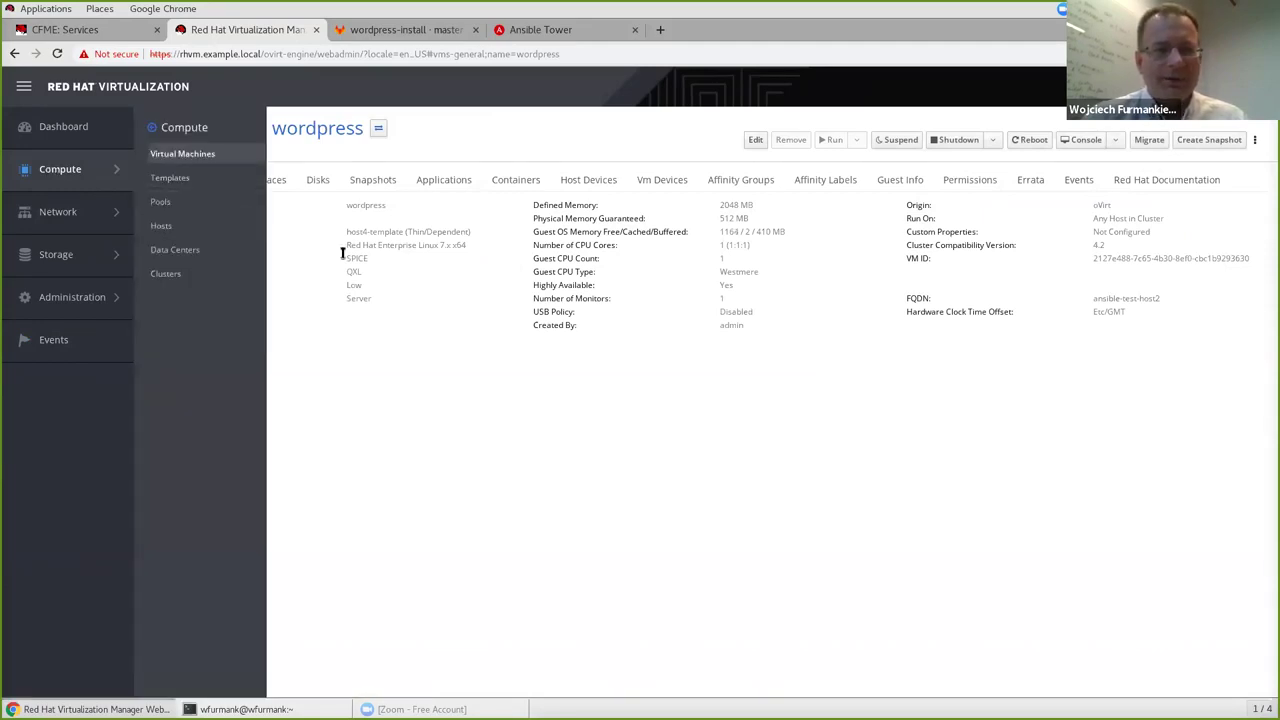
View the site.yml playbook in the GitLab wordpress-install repository.
click(395, 31)
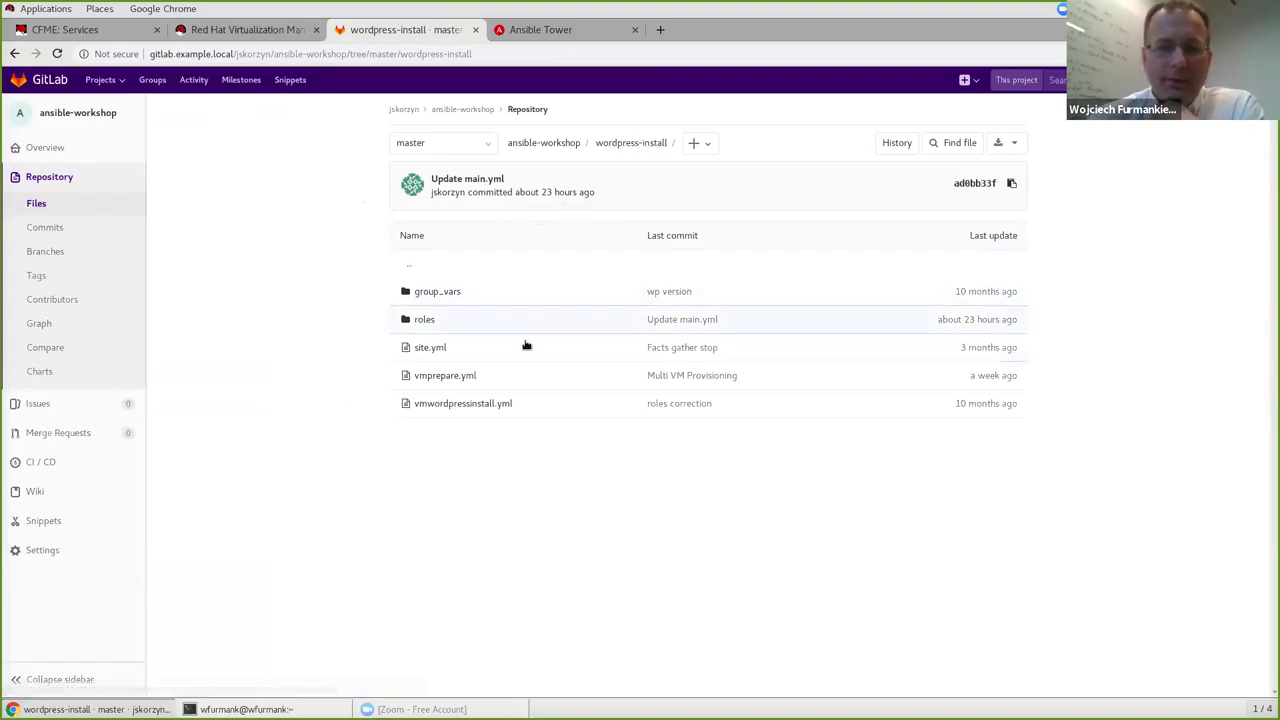
click(432, 350)
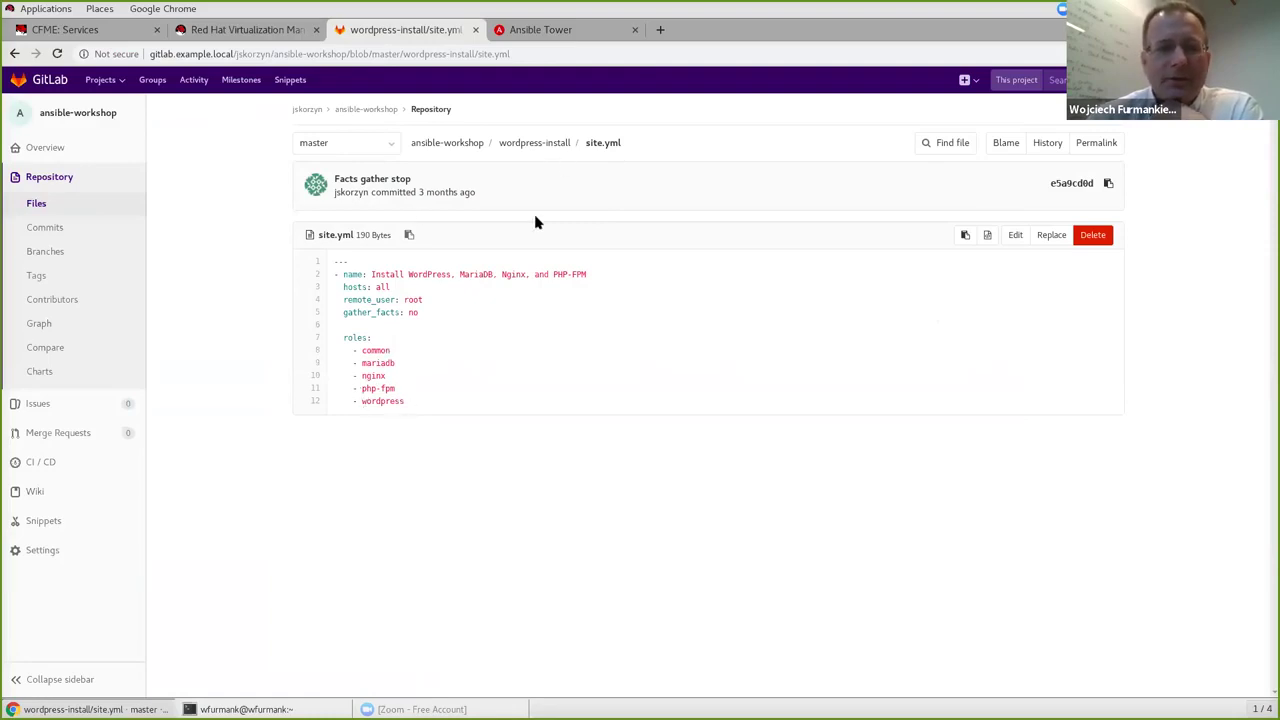
click(534, 142)
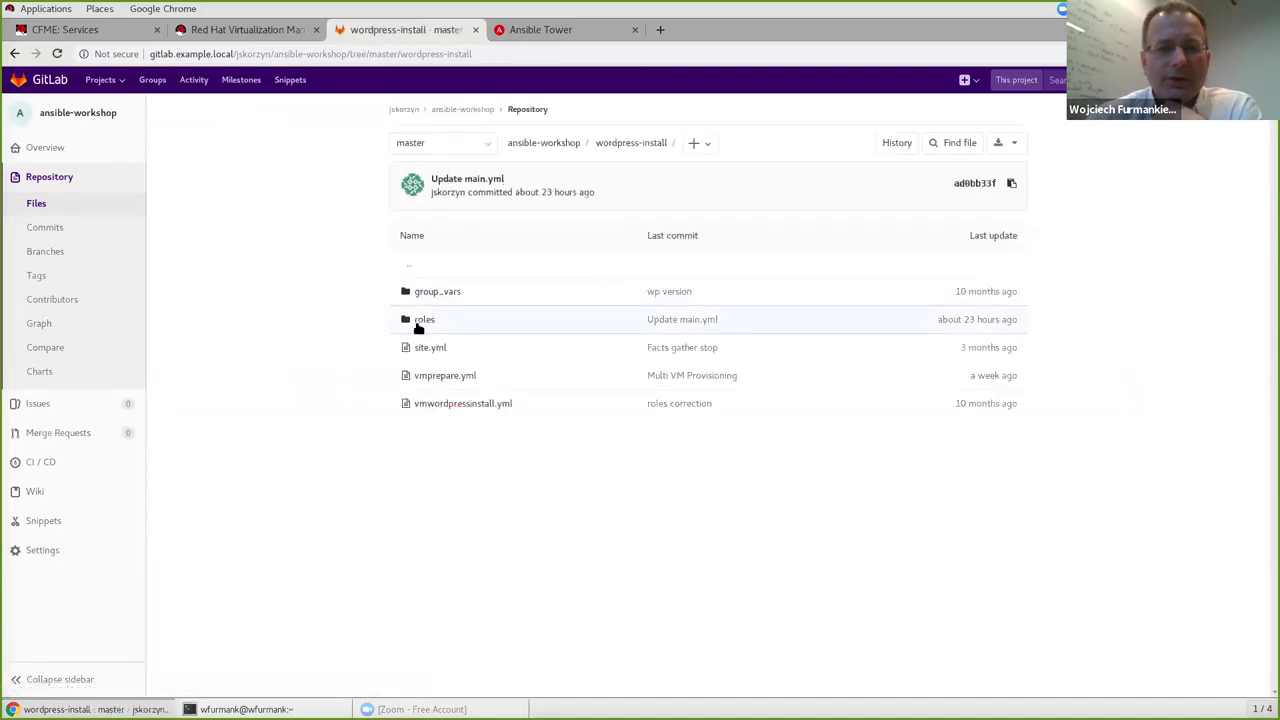
Browse roles > wordpress > tasks and review the tasks in main.yml.
click(427, 321)
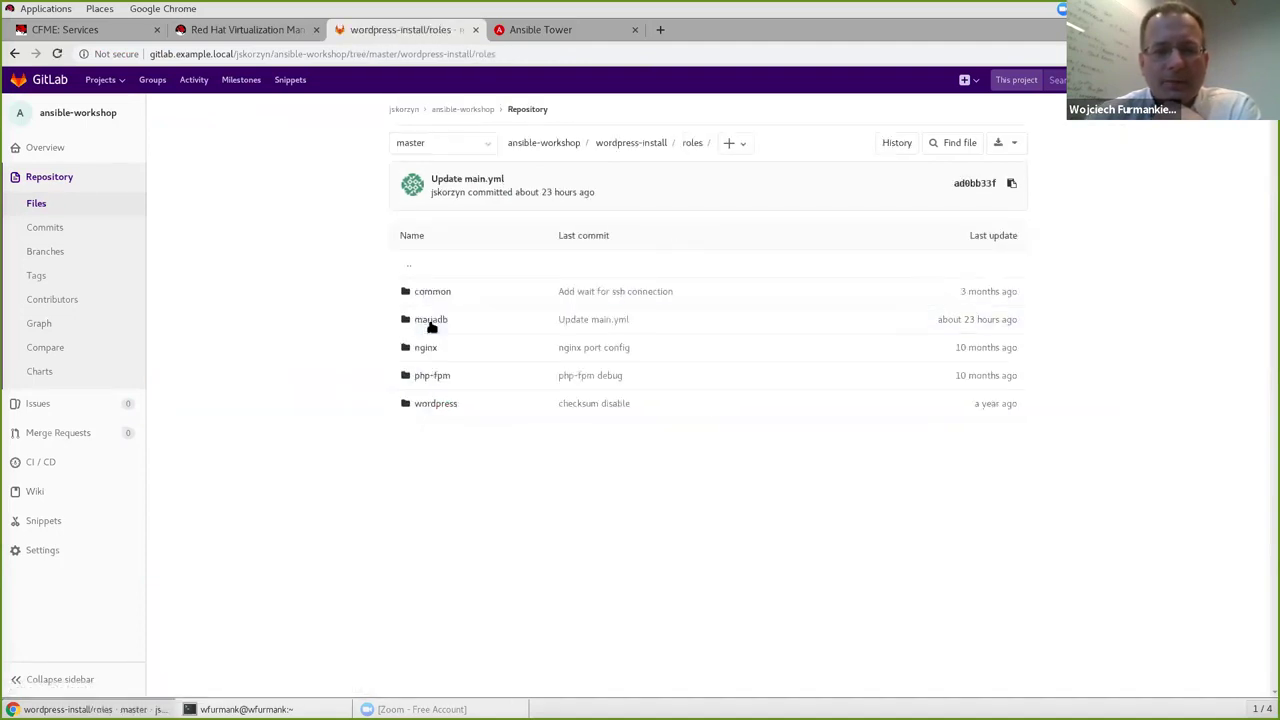
click(436, 406)
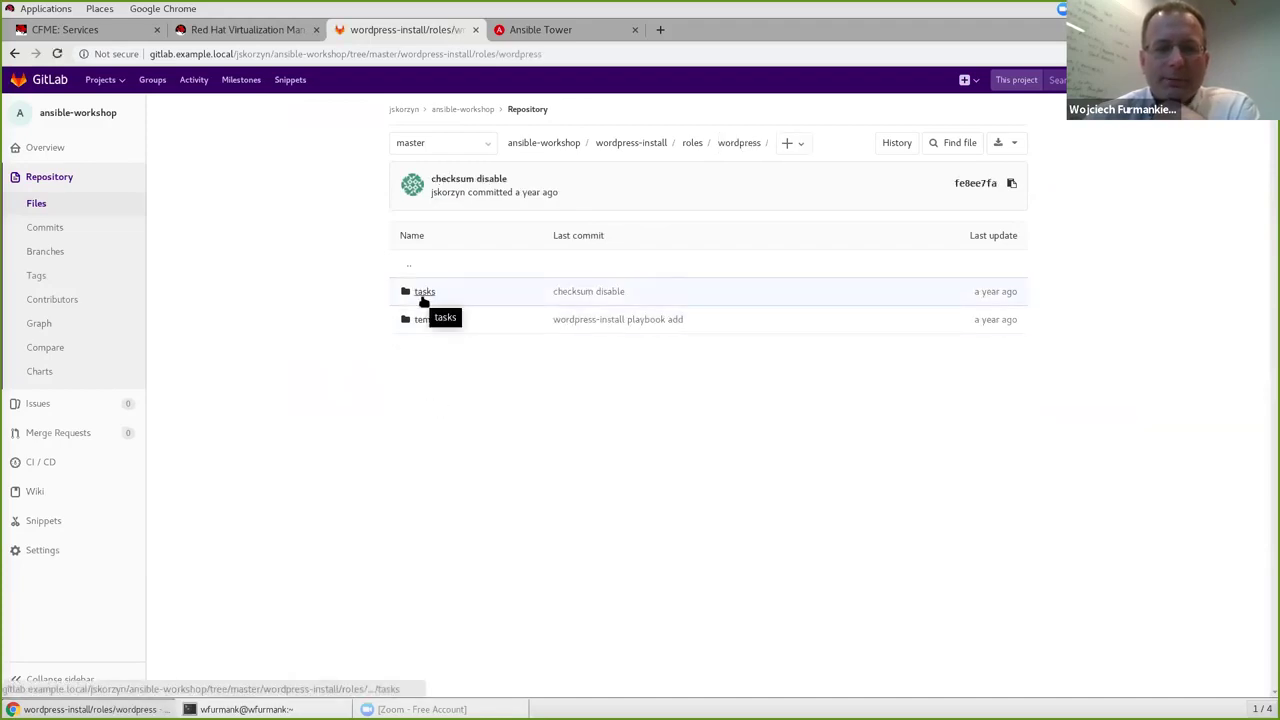
click(423, 297)
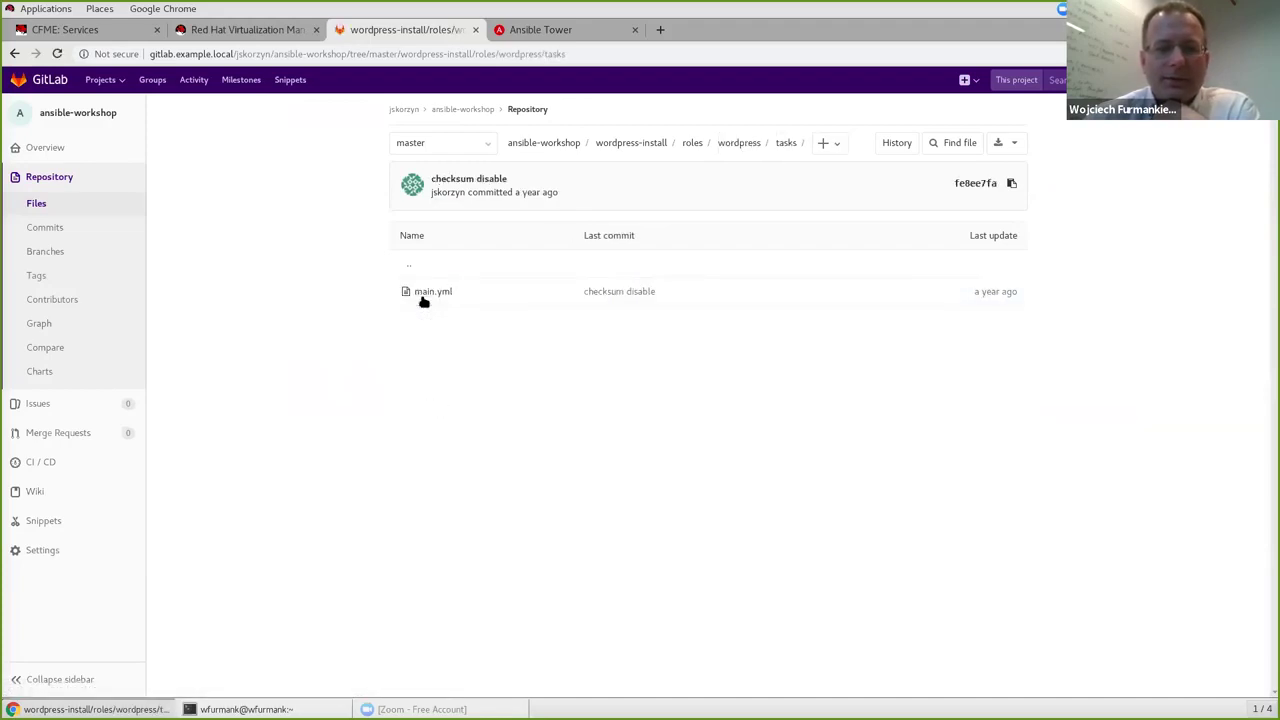
click(429, 291)
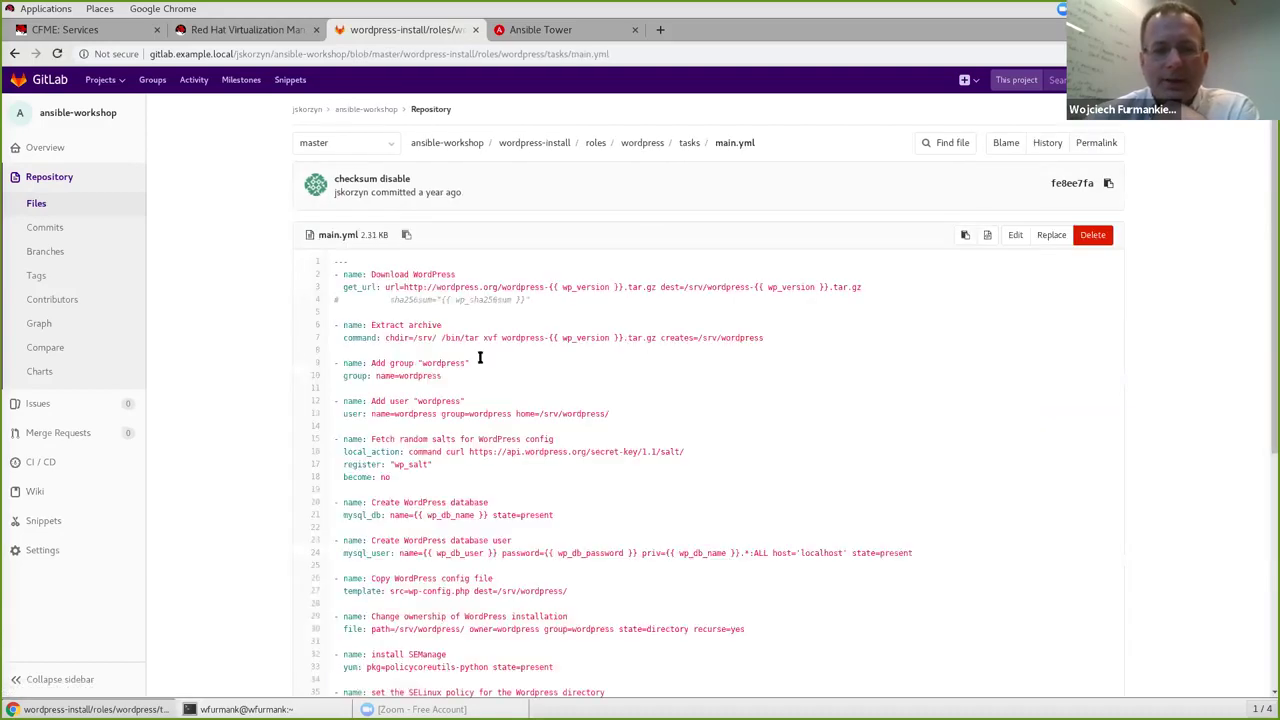
scroll(446, 468, down, 5)
scroll(500, 626, up, 5)
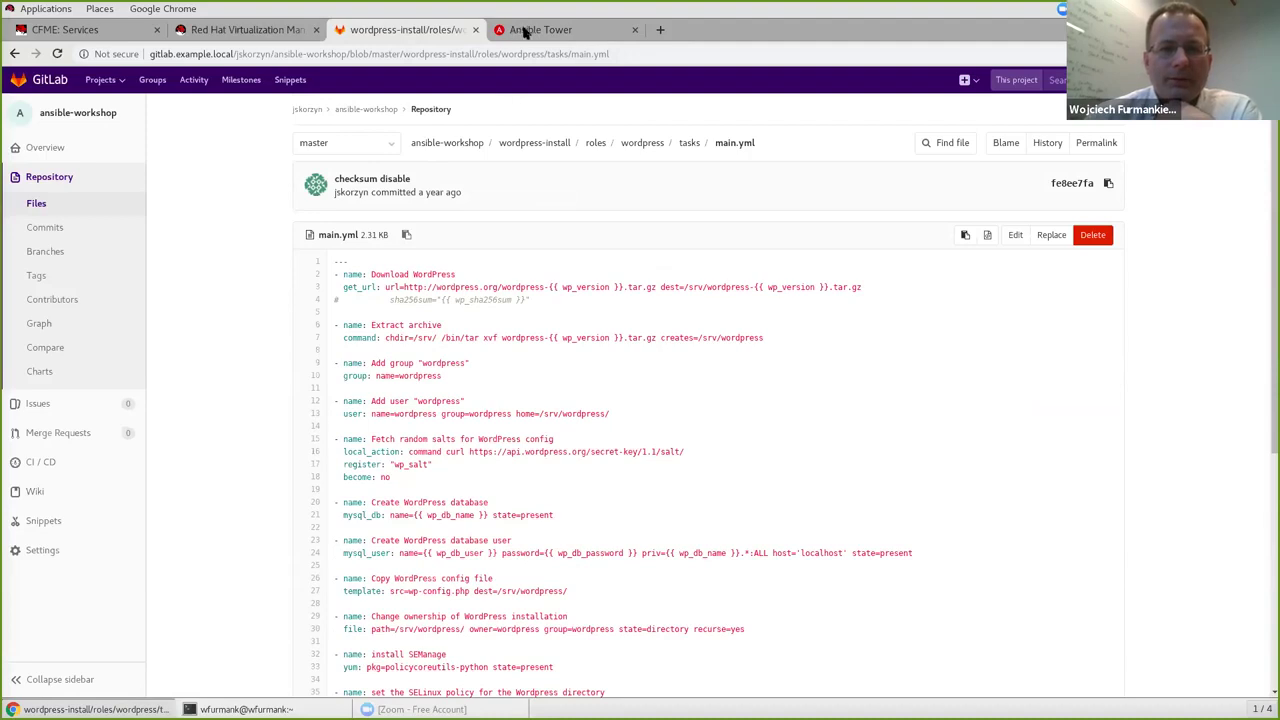
Sign in to Ansible Tower as admin.
click(512, 37)
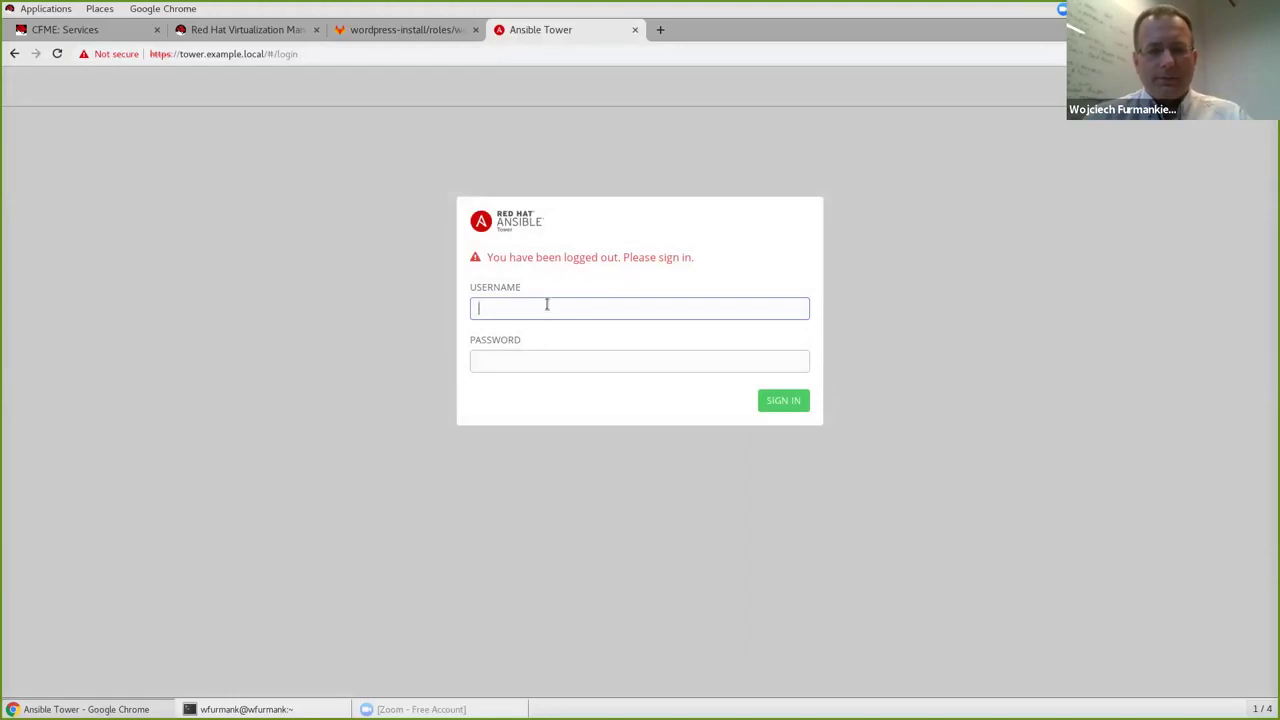
text(admin)
key(Tab)
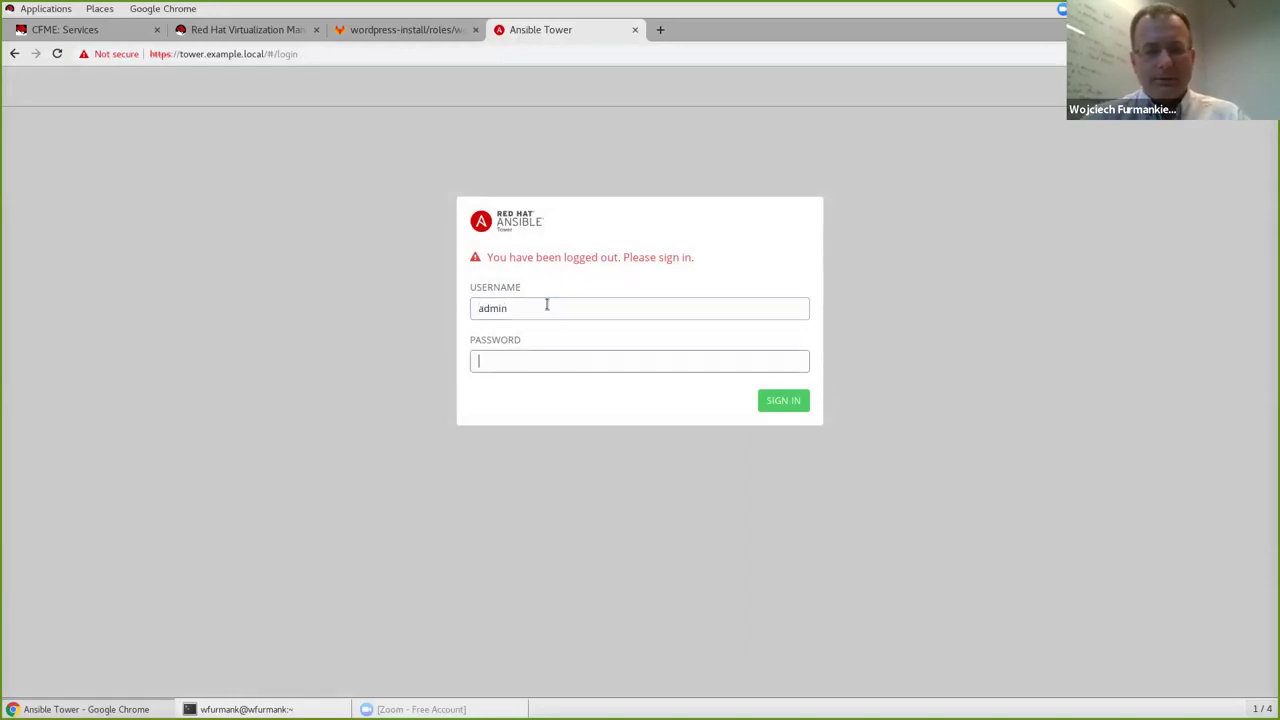
key(Return)
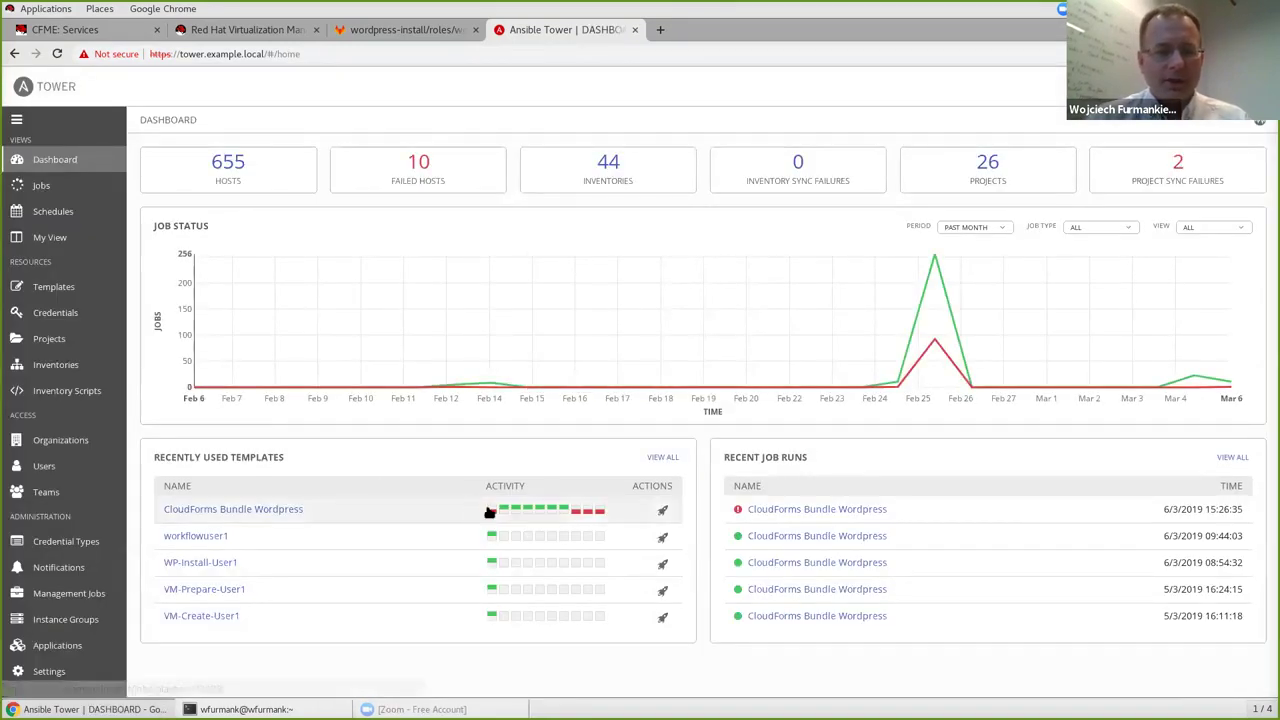
Review the output of job 3085, CloudForms Bundle Wordpress, then return to the dashboard.
mouse_move(492, 514)
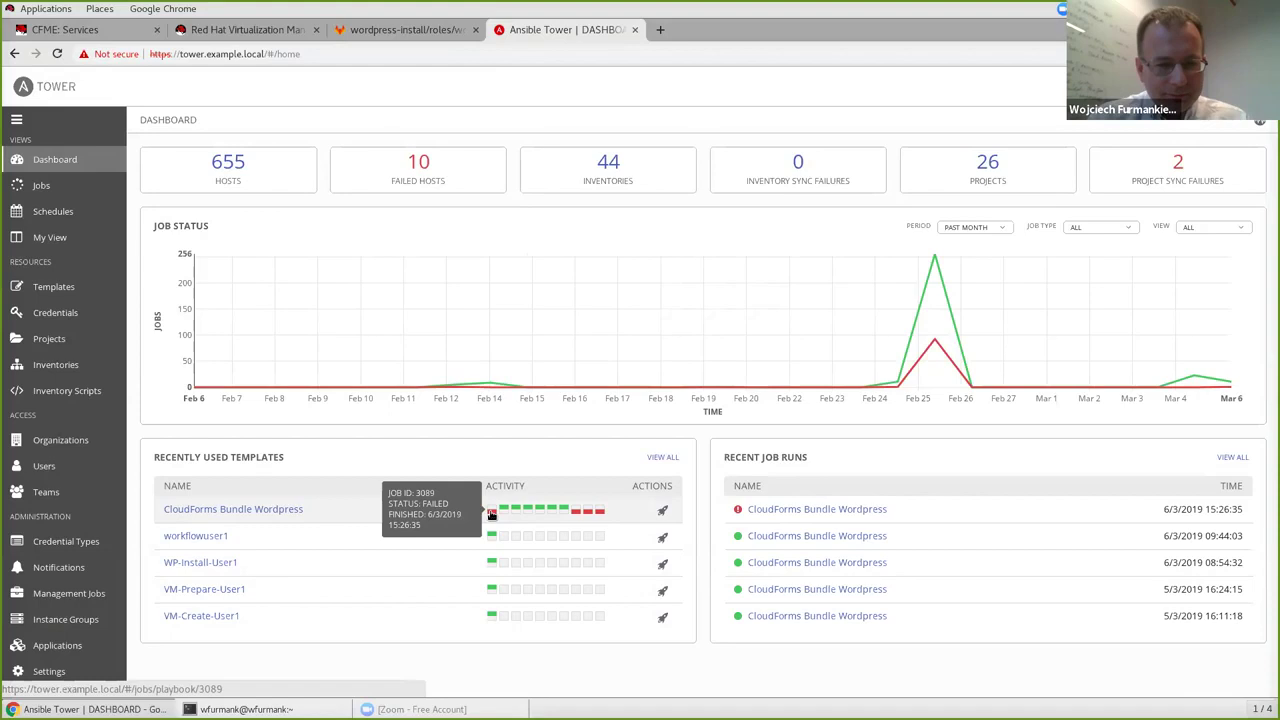
click(505, 513)
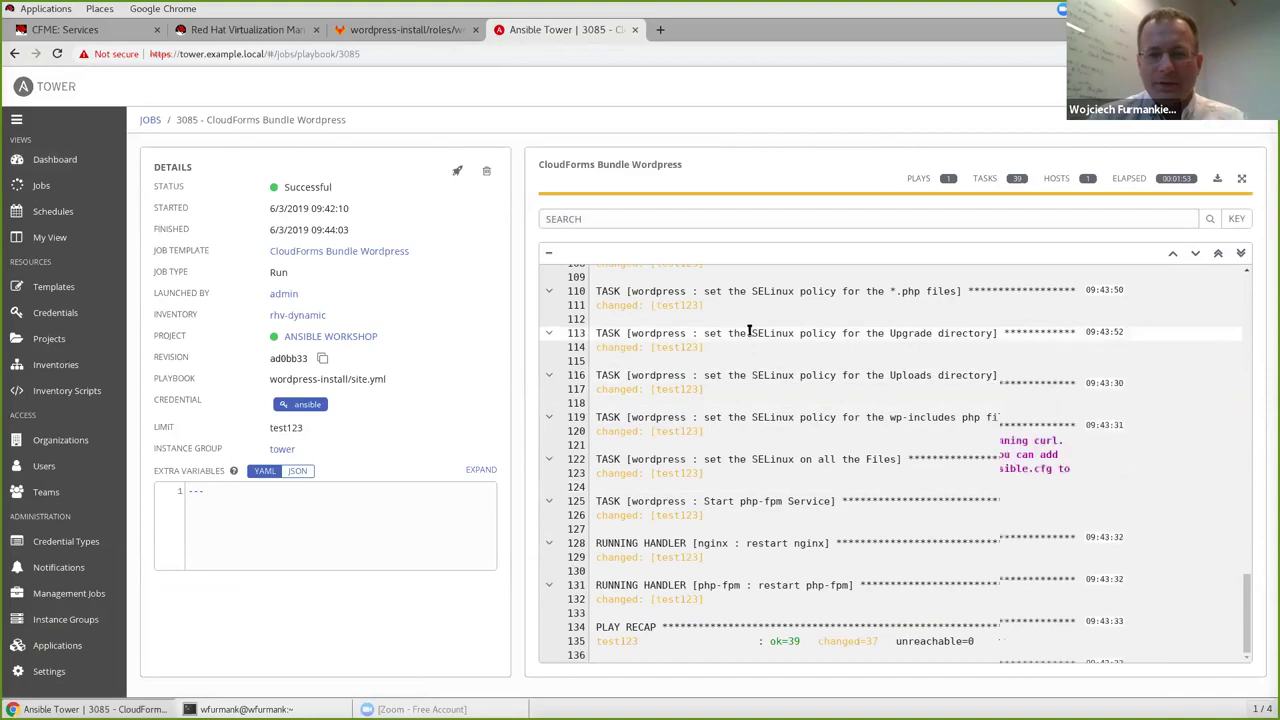
scroll(745, 330, up, 3)
scroll(775, 465, down, 3)
scroll(775, 465, up, 10)
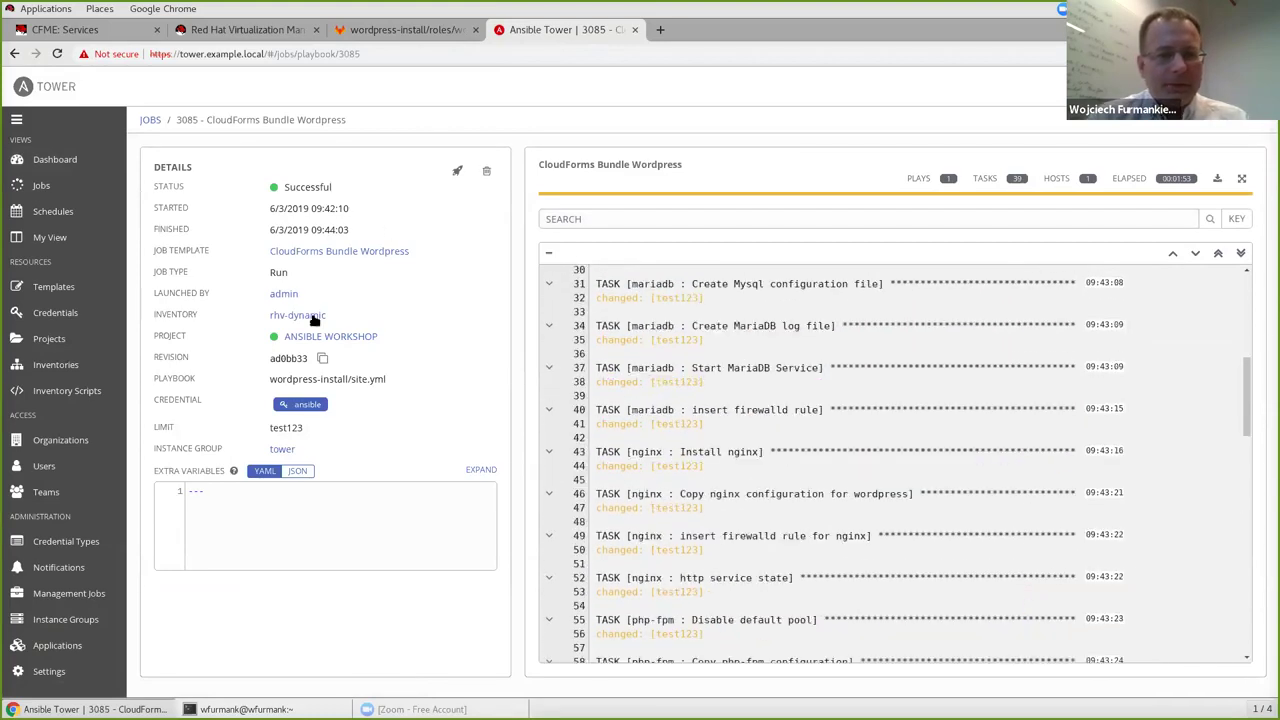
click(47, 158)
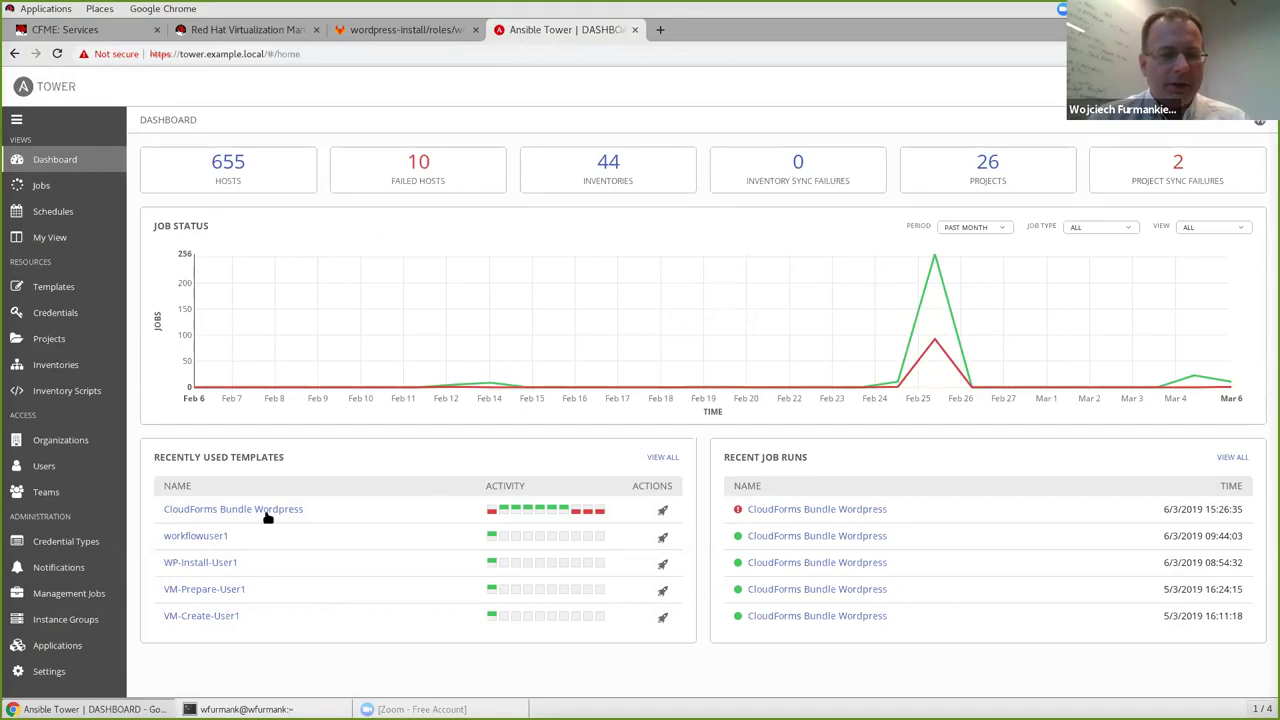
Review the CloudForms Bundle Wordpress job template, then switch back to the CloudForms wordpress service.
click(229, 514)
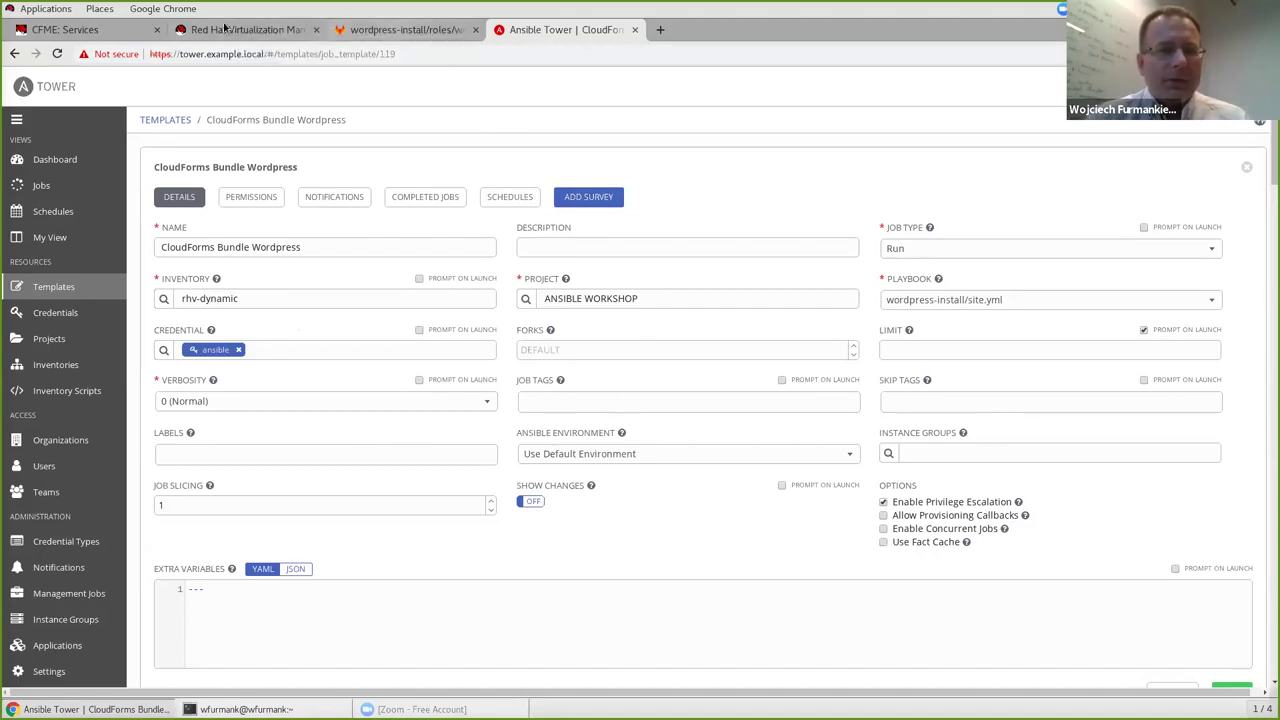
click(85, 33)
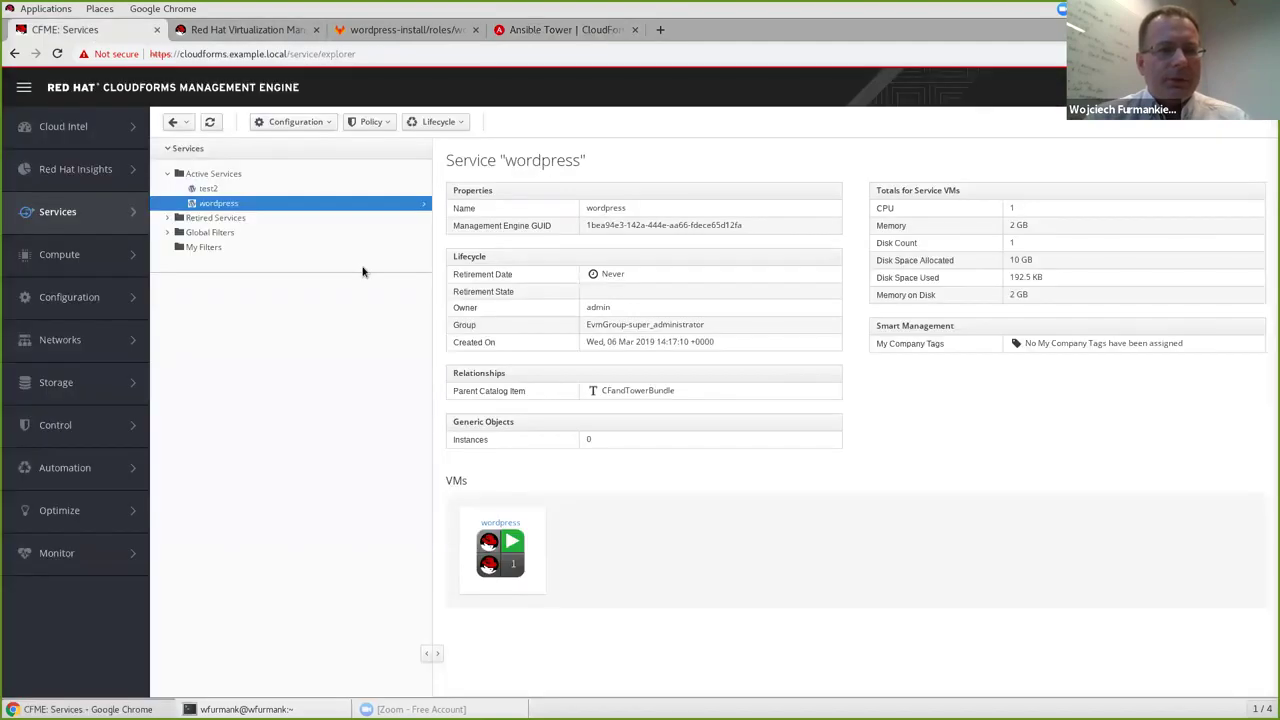
Open the test2 service's VM network details and select its IP 192.168.150.195.
click(222, 175)
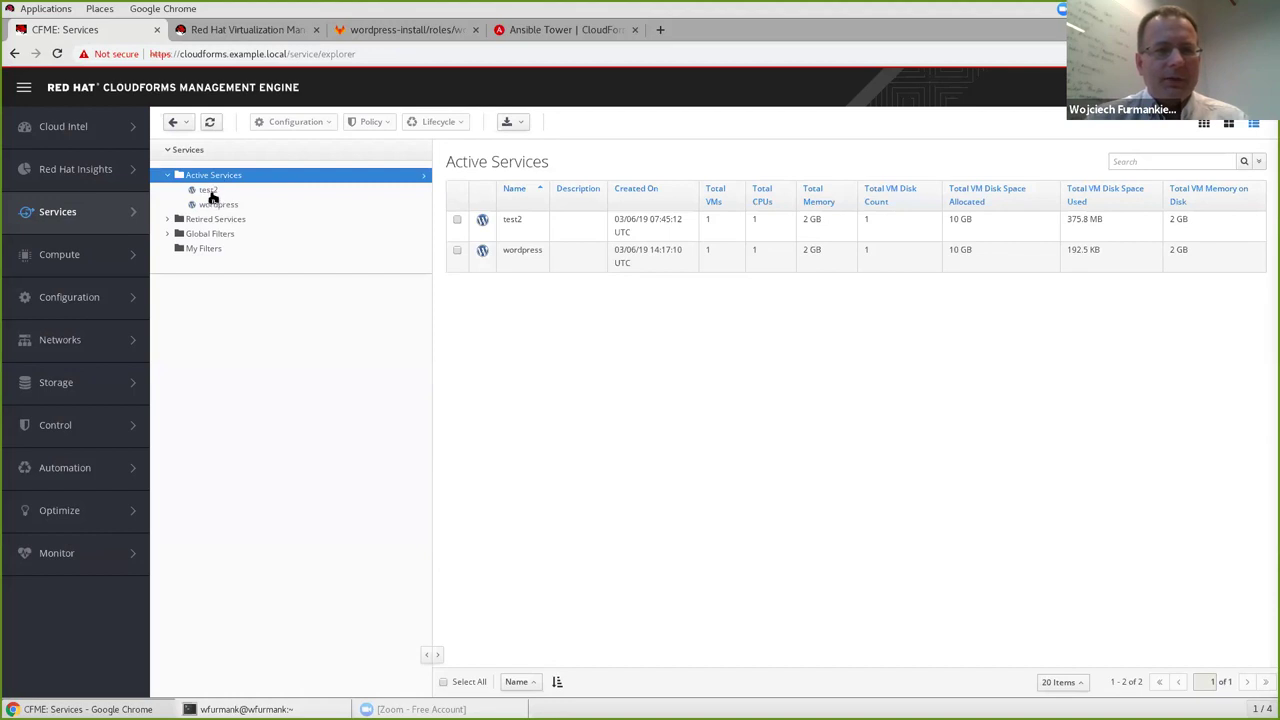
click(209, 191)
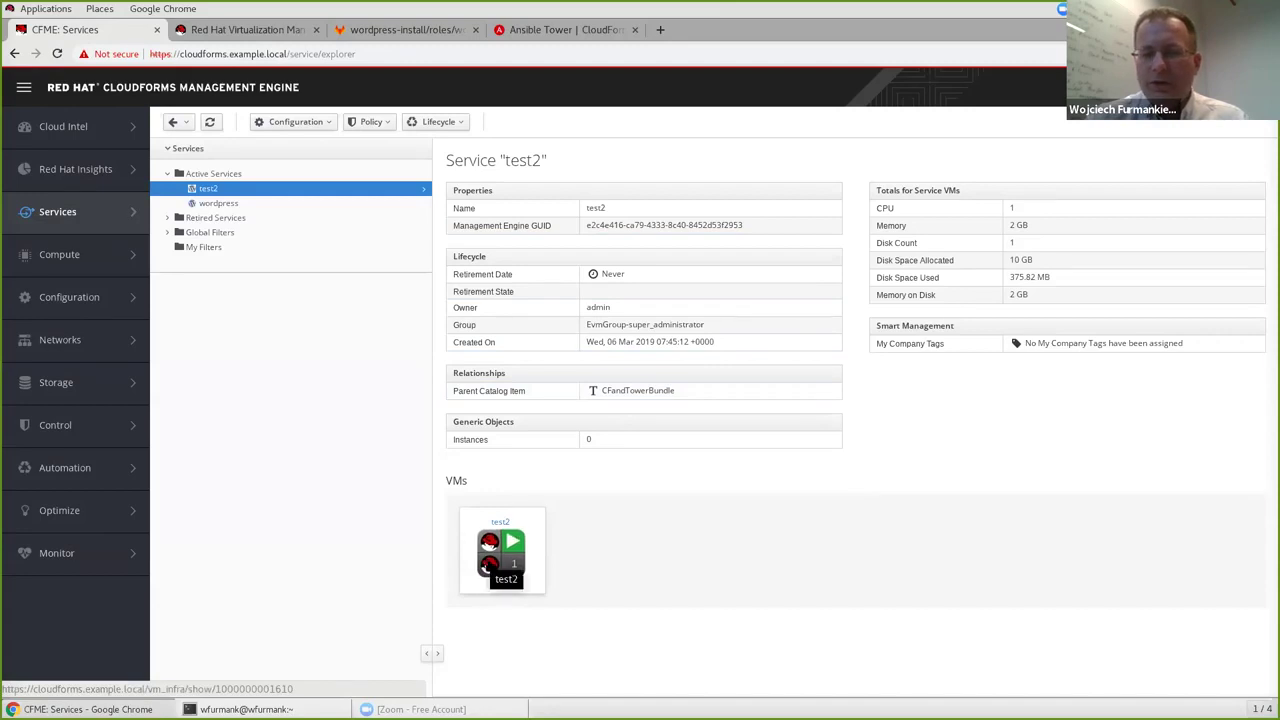
click(487, 565)
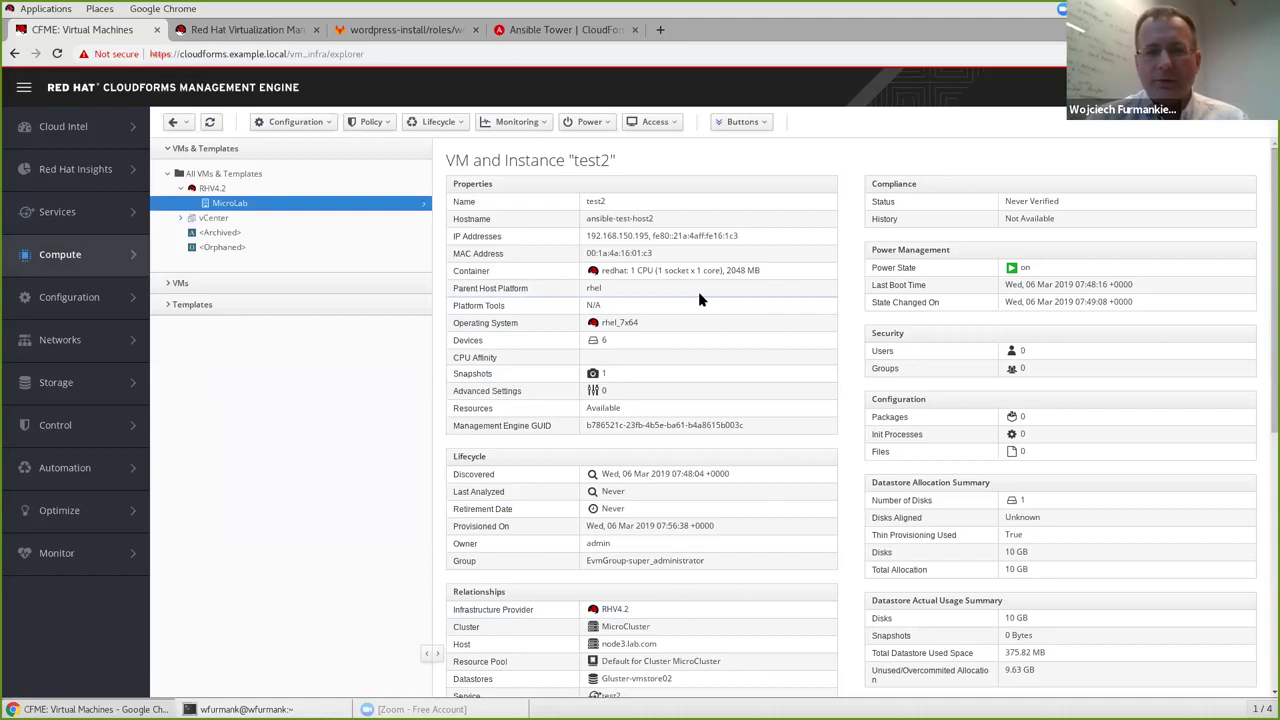
click(614, 238)
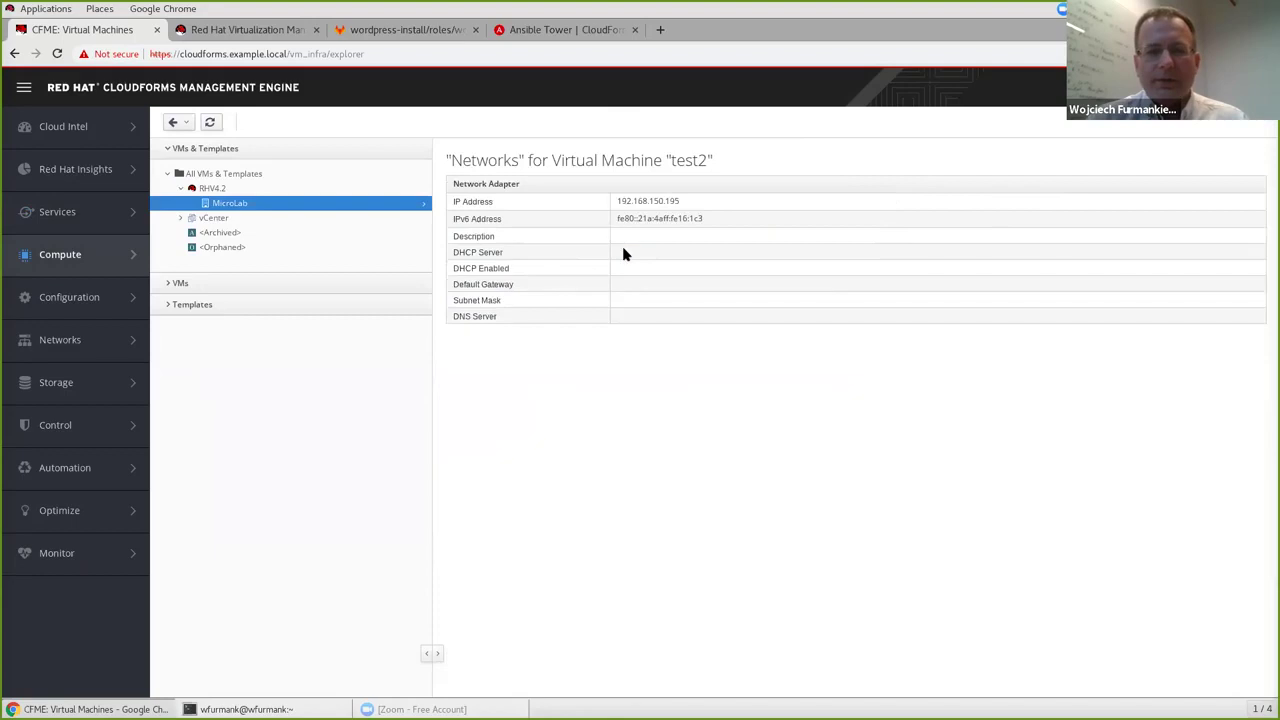
drag(666, 201, 615, 204)
key(ctrl+c)
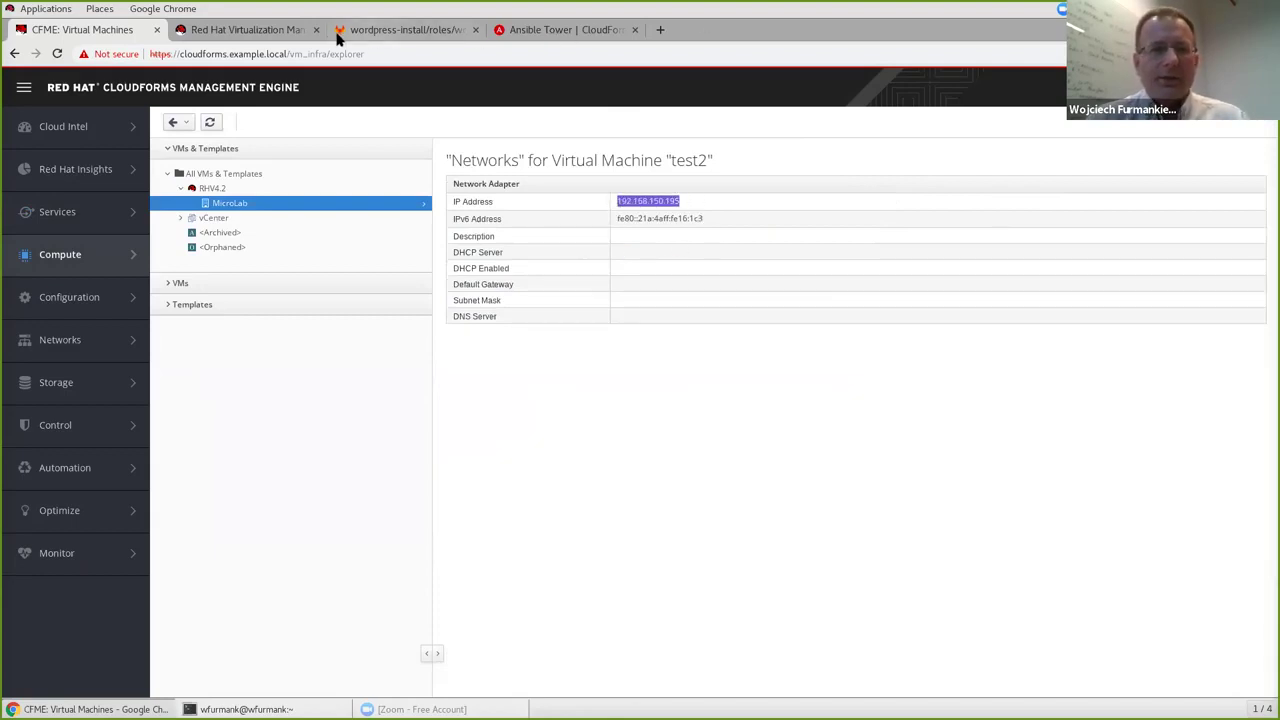
Load the WordPress installer at 192.168.150.195:8080 in a new tab, then return to CloudForms.
key(ctrl+t)
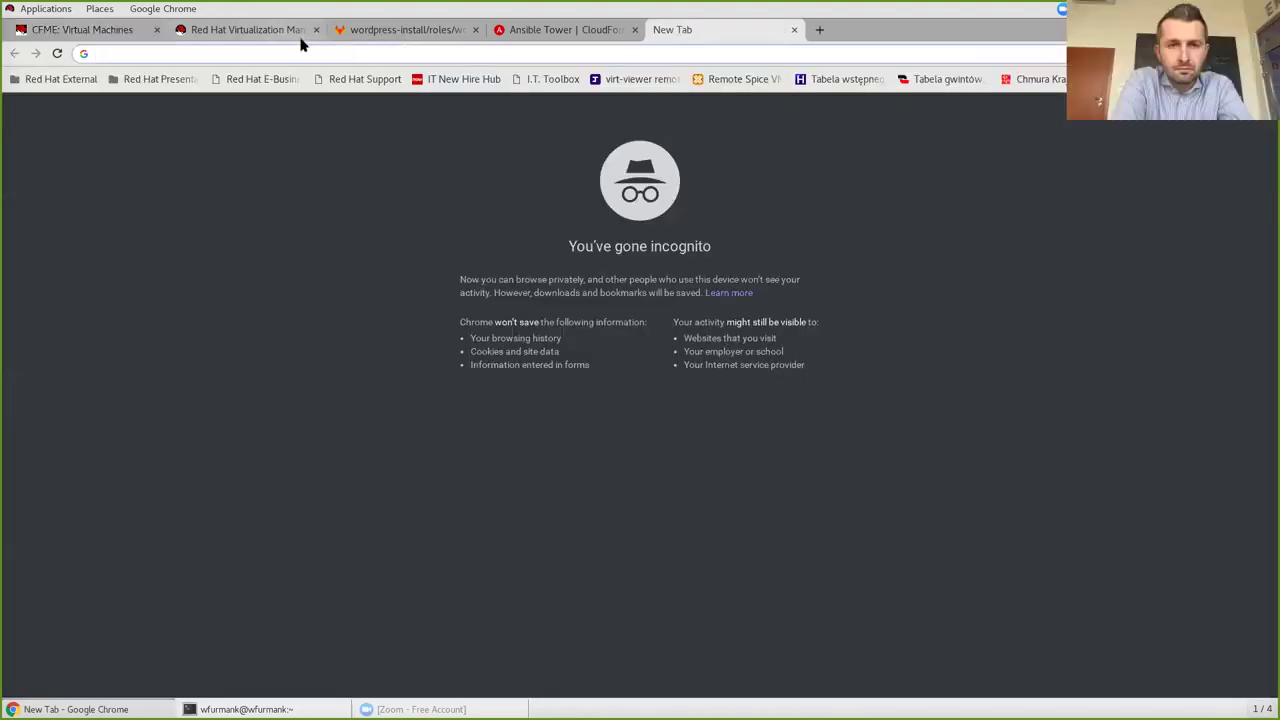
key(ctrl+v)
text(:)
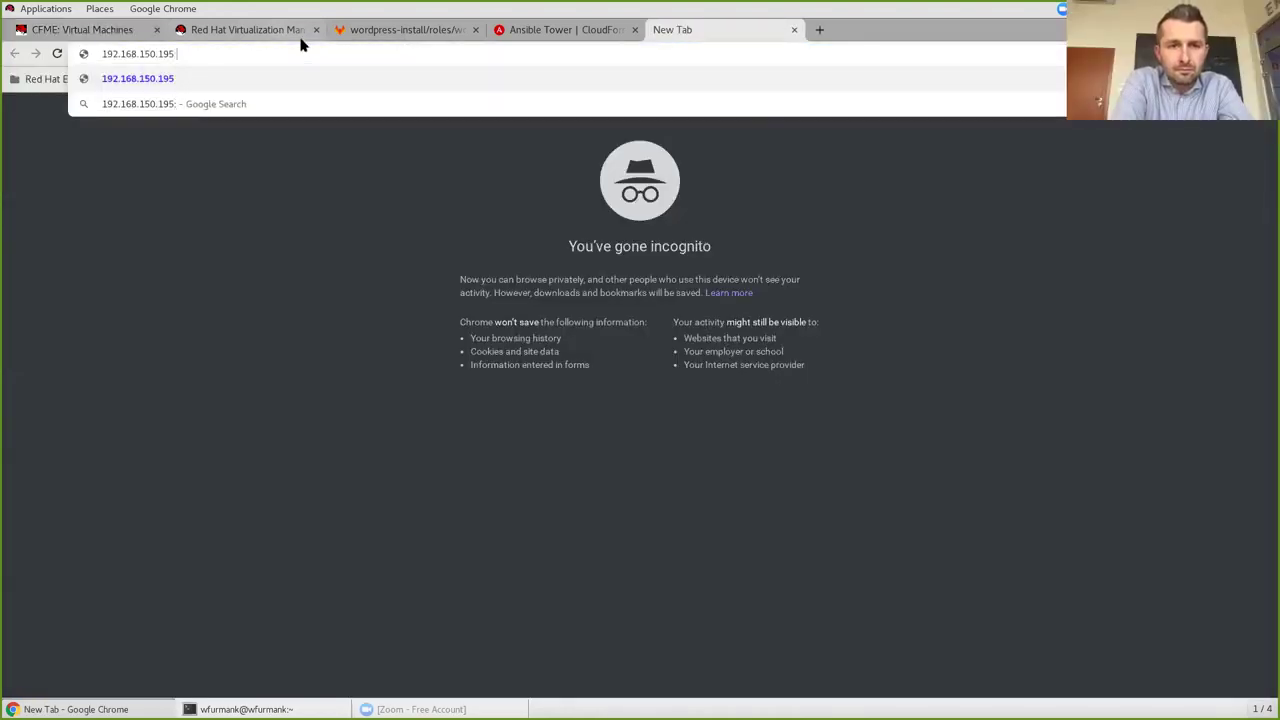
text(8080)
key(Return)
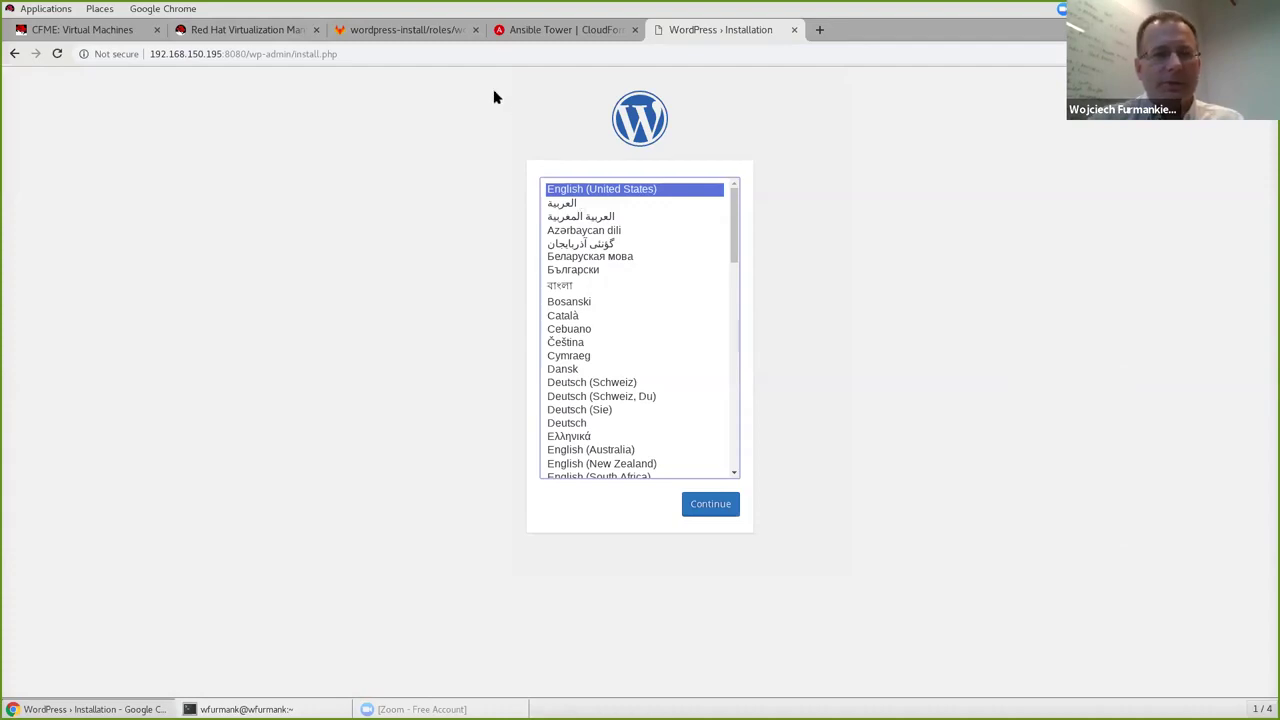
click(90, 30)
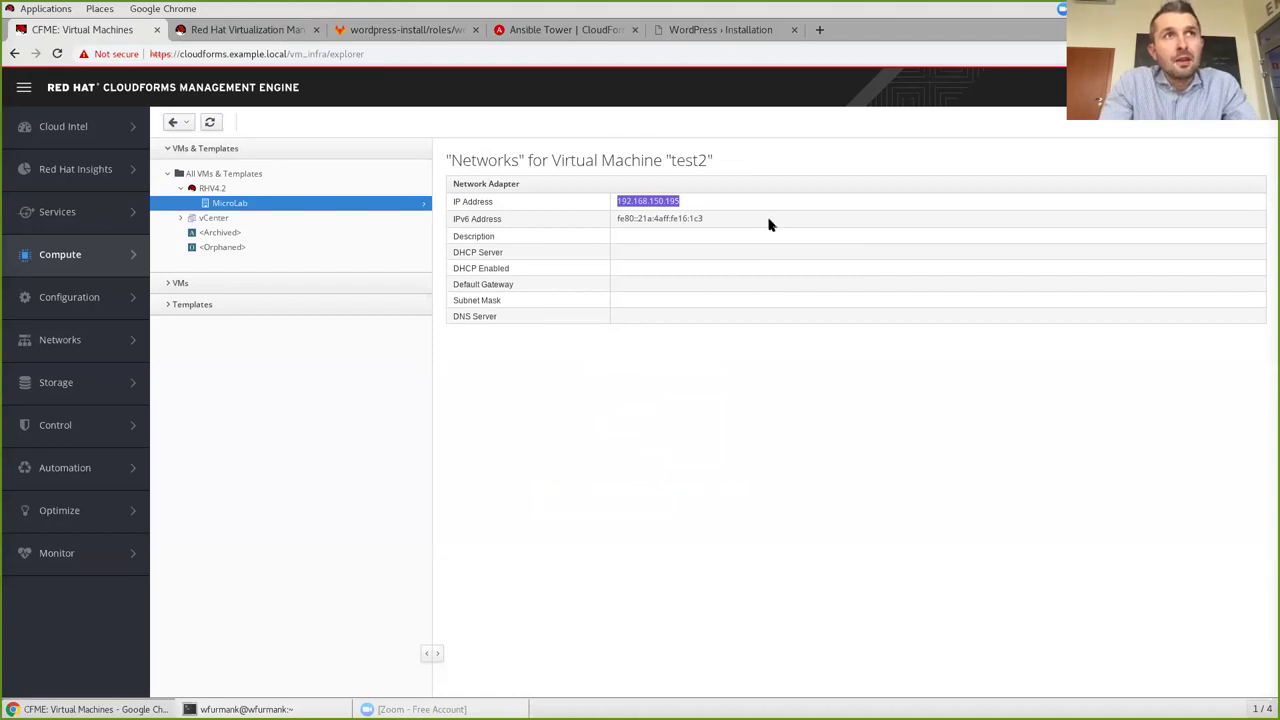
View the Cloud Intel dashboard, then list all 20 catalog items under Services > Catalogs.
click(50, 134)
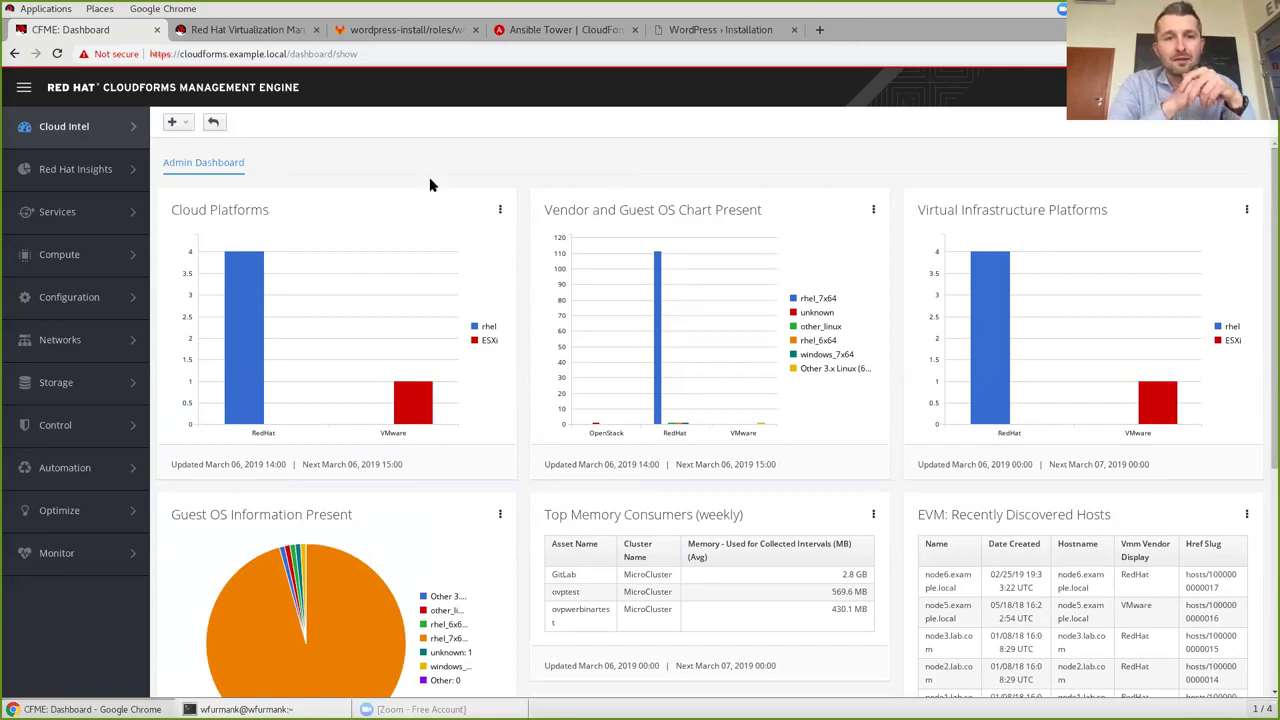
mouse_move(105, 213)
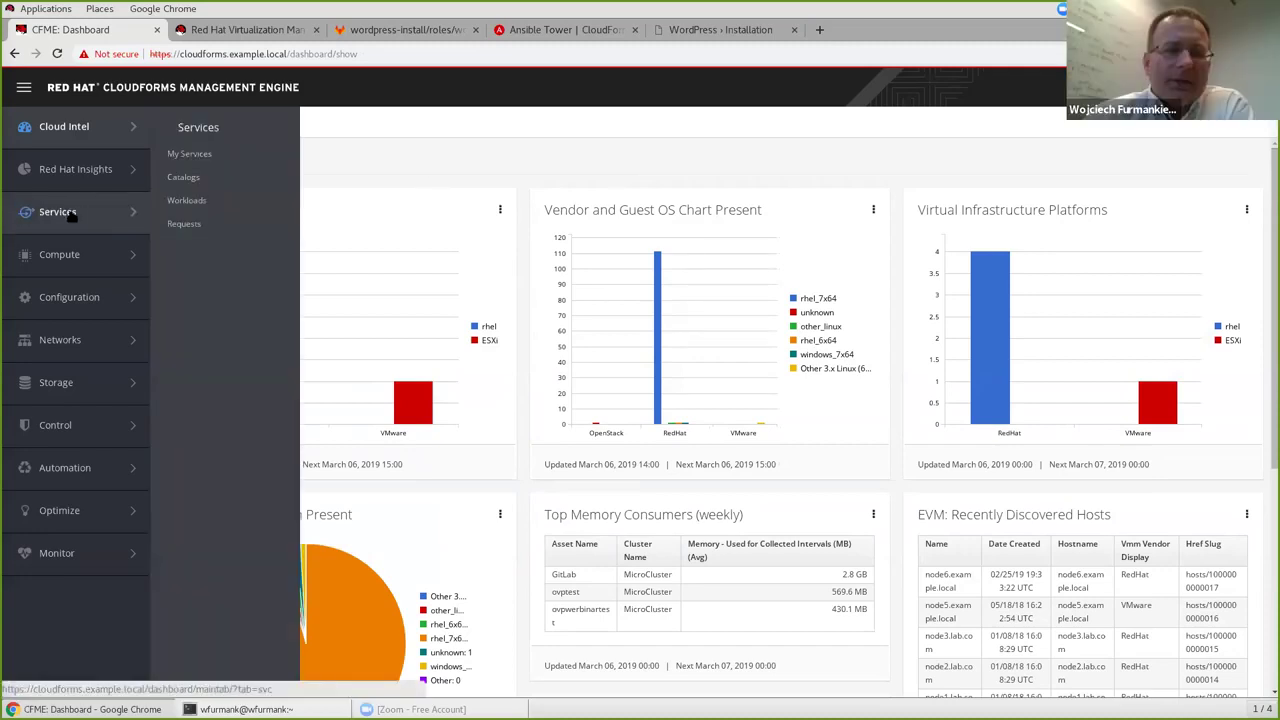
click(184, 178)
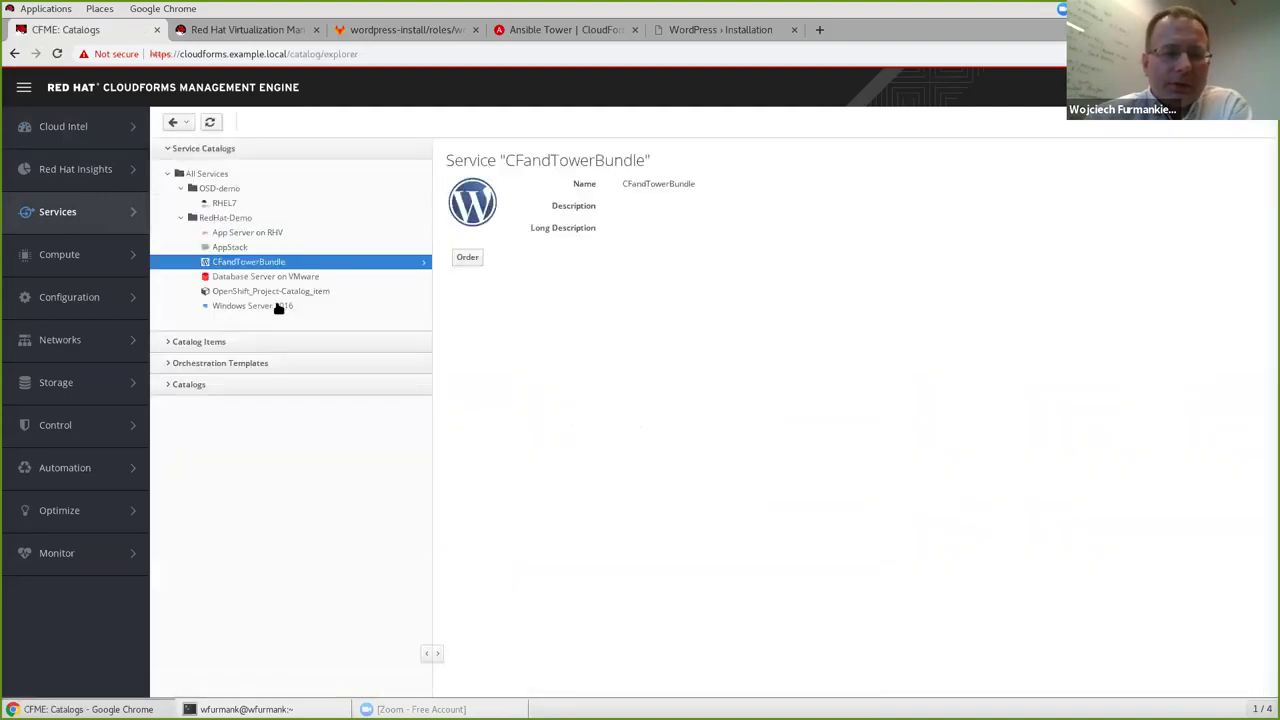
click(195, 342)
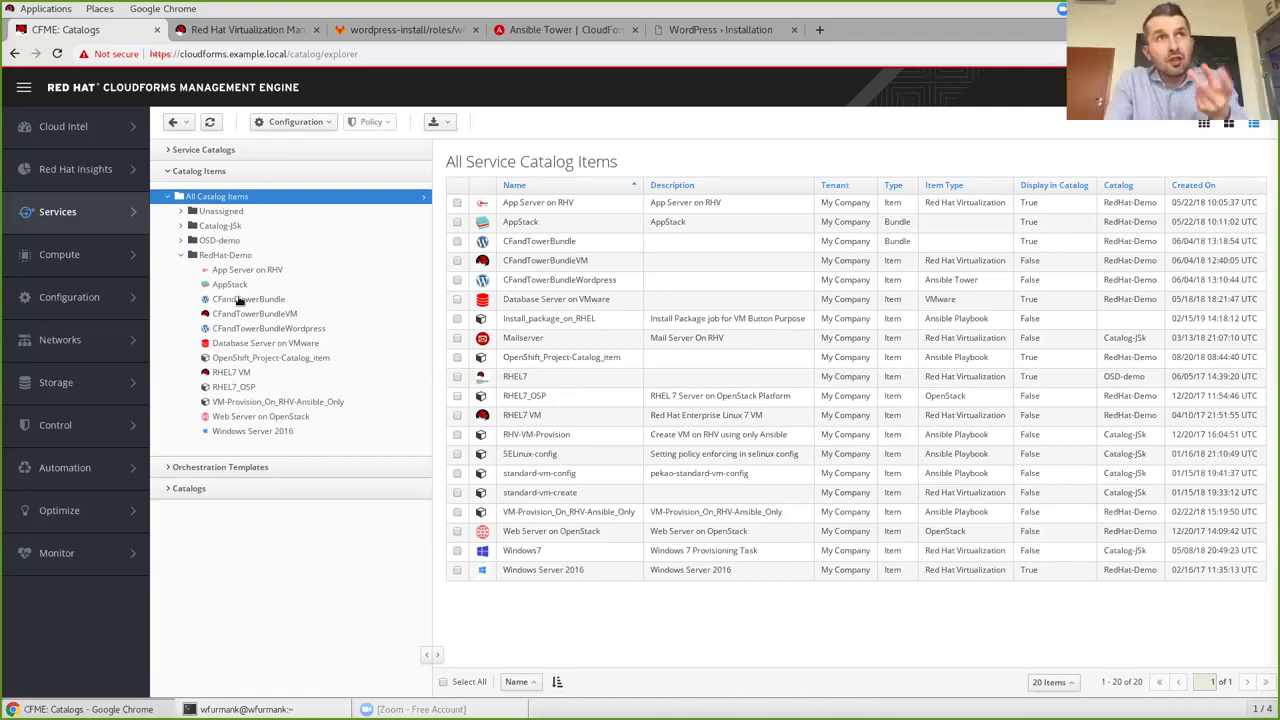
Open the CFandTowerBundle catalog item and view its resources, CFandTowerBundleVM and CFandTowerBundleWordpress.
click(239, 299)
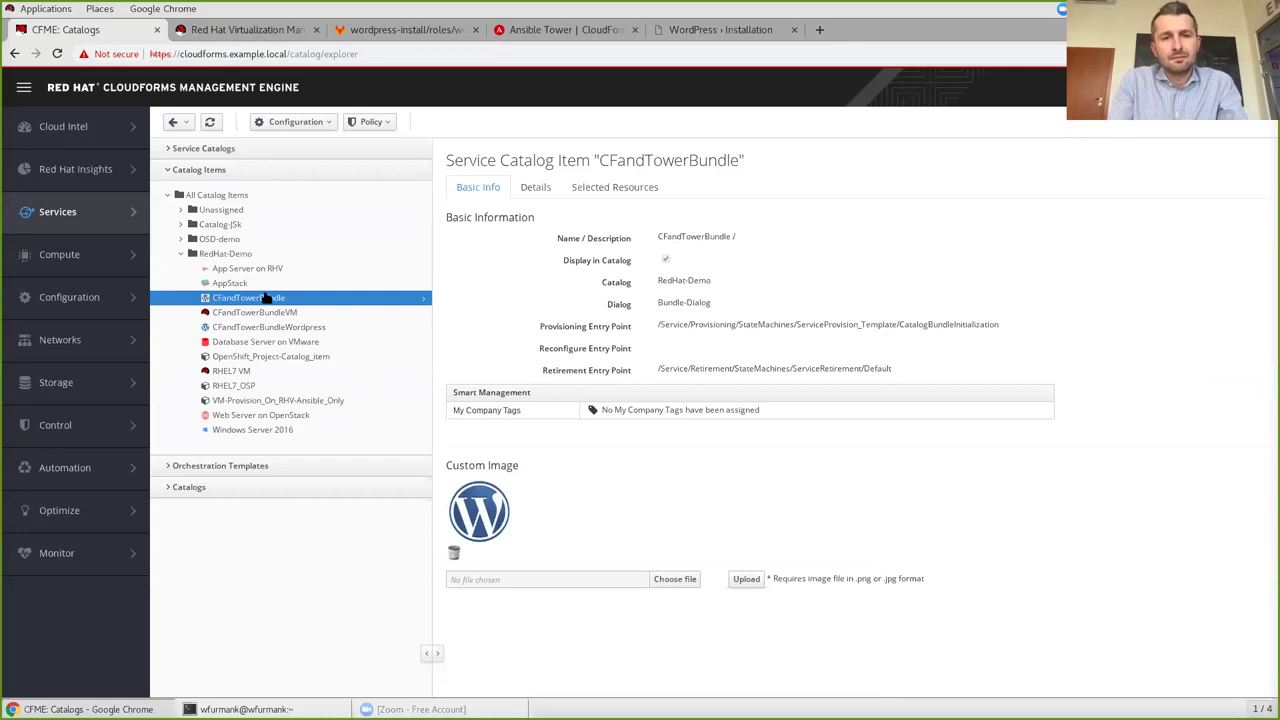
click(604, 187)
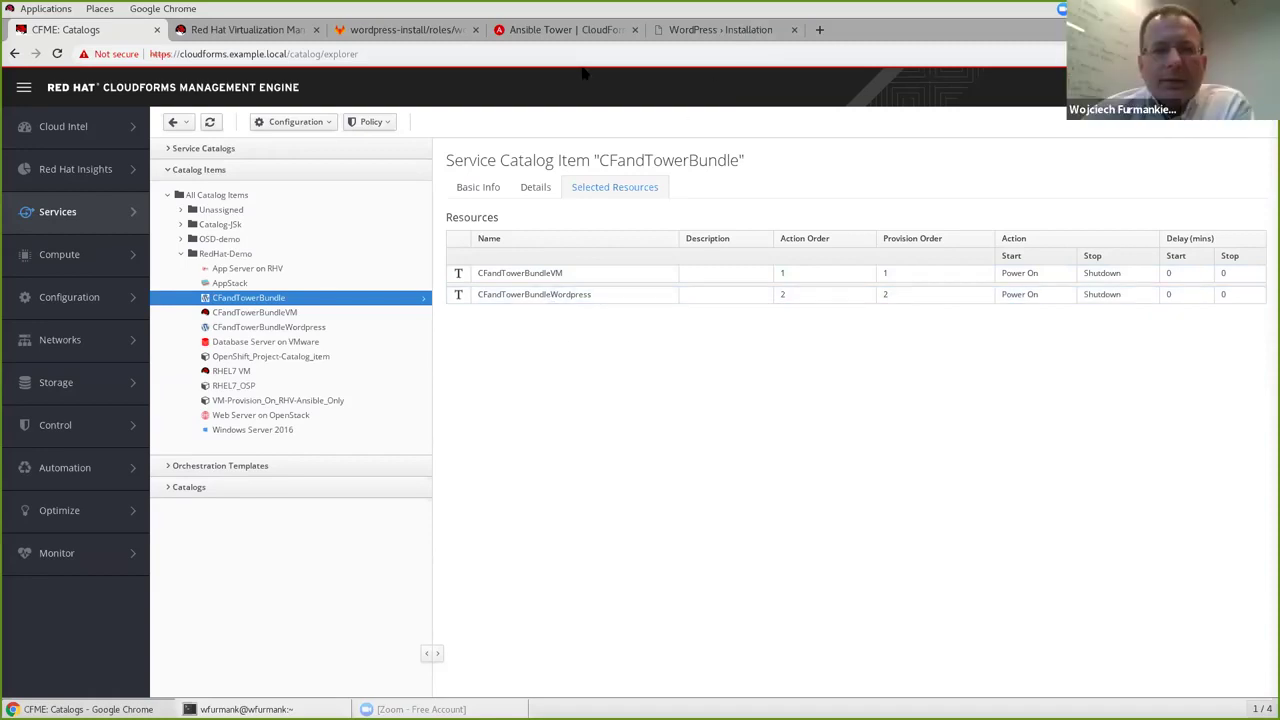
In RHV, go to the Dashboard and list the VMs that are up.
click(262, 31)
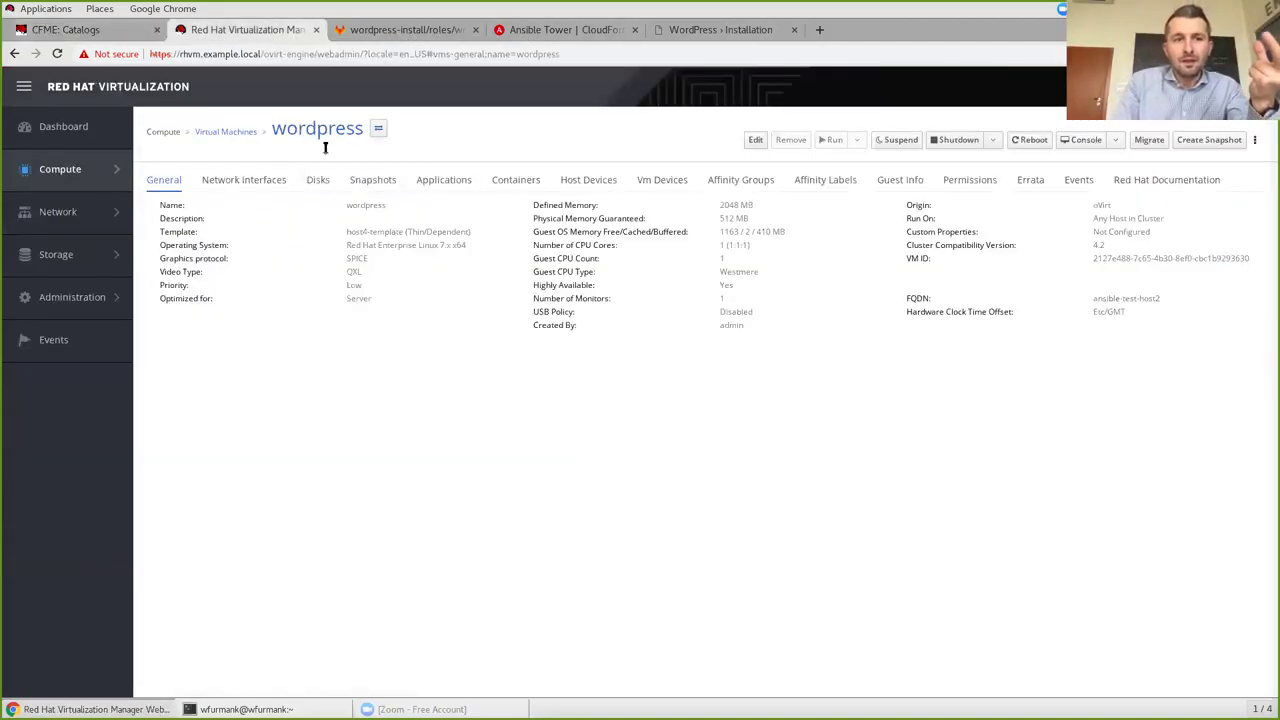
click(60, 172)
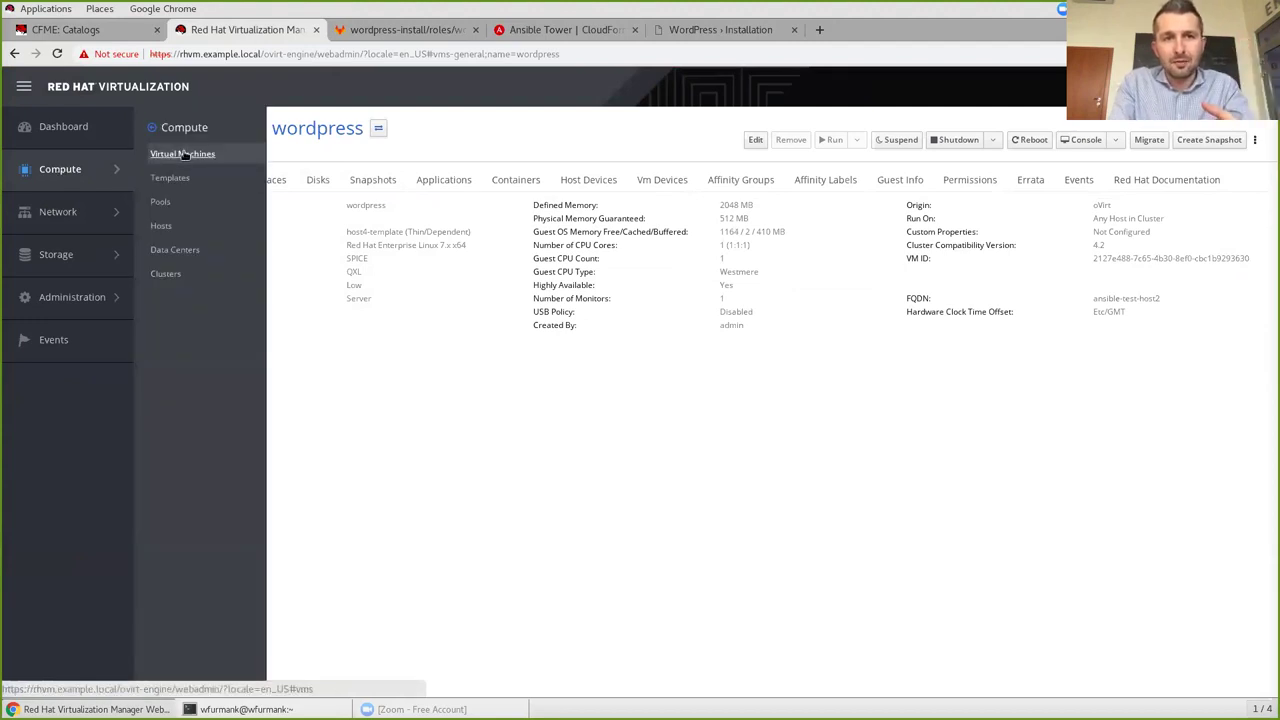
click(64, 127)
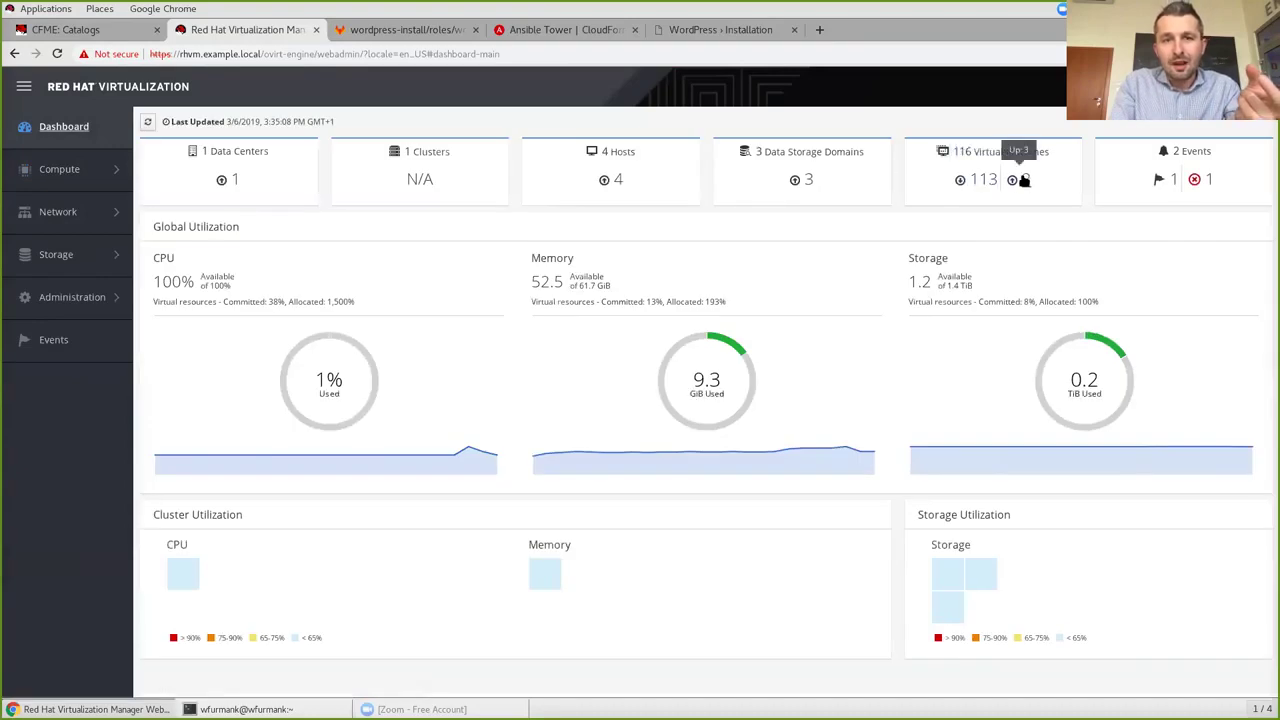
click(1022, 180)
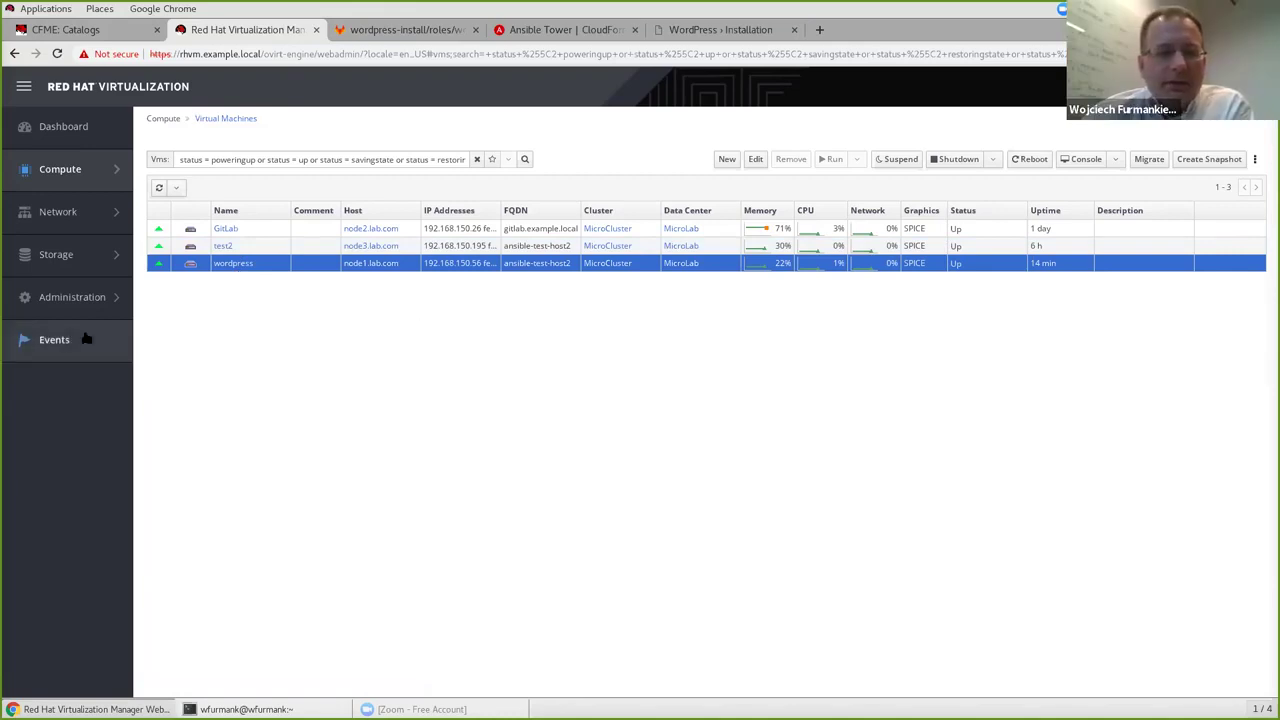
Review the wordpress VM events, then search events for test2 and select its start event.
click(42, 342)
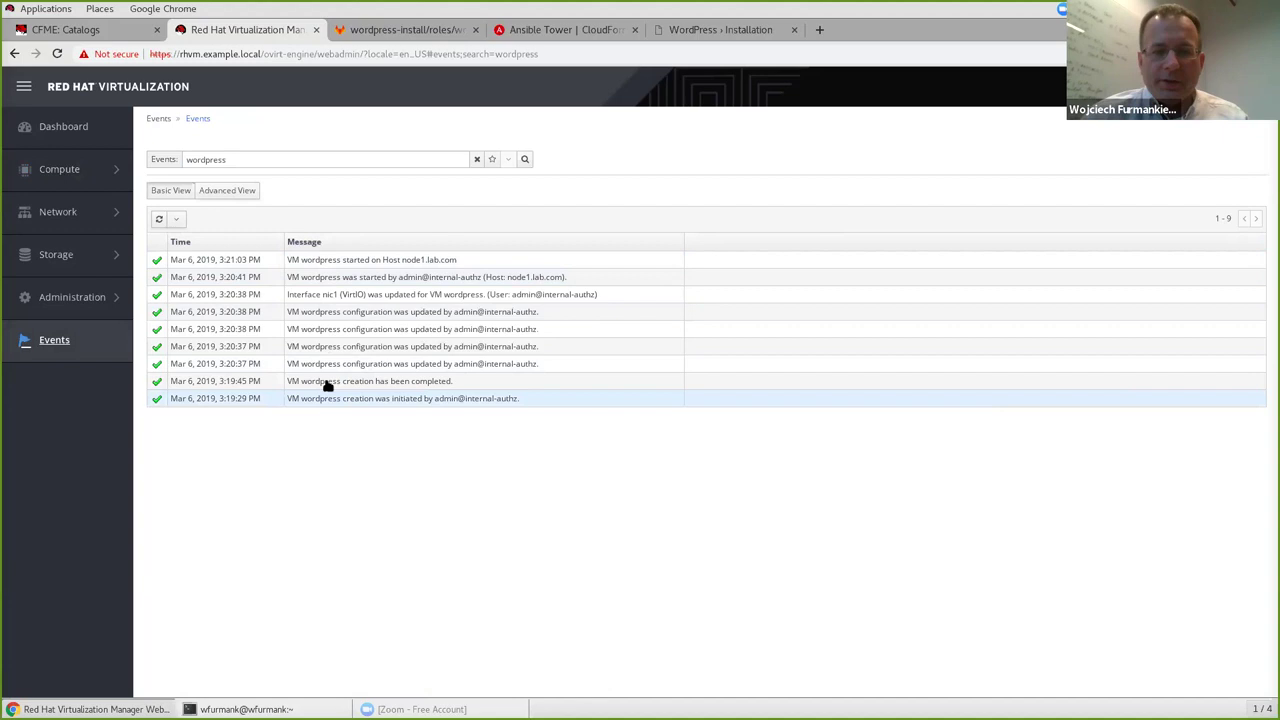
click(168, 160)
text(test2)
key(Return)
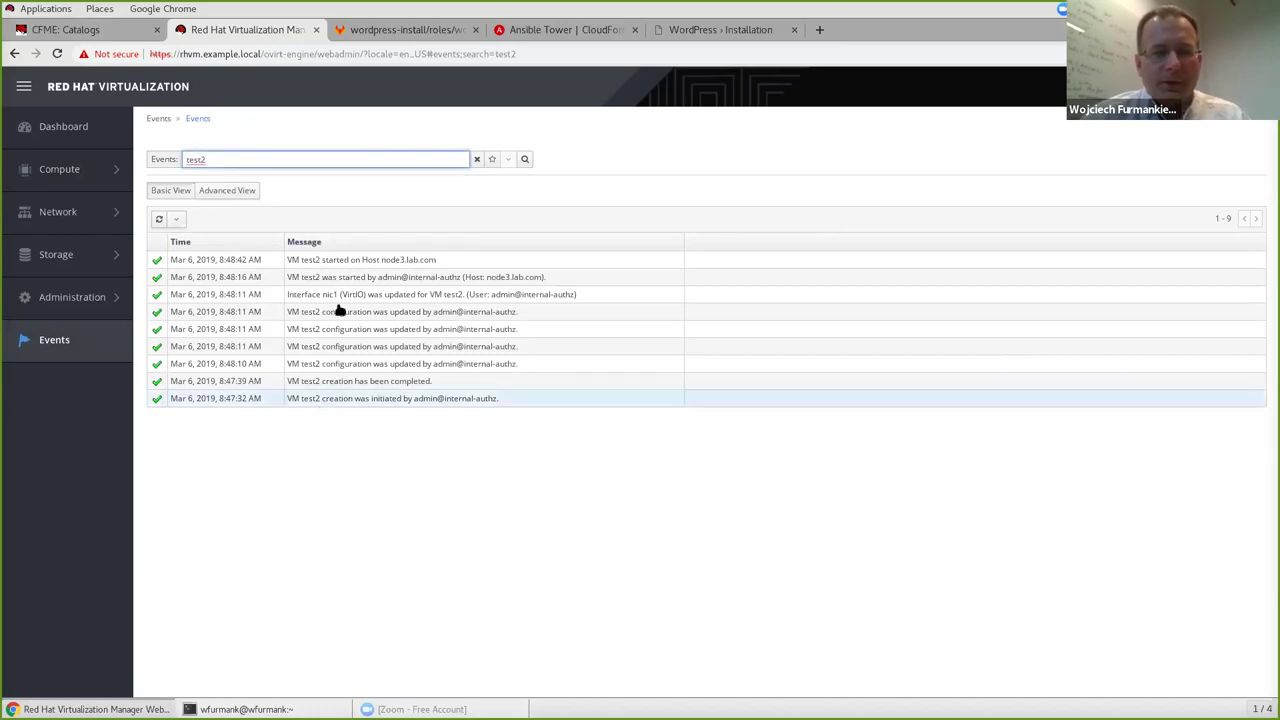
click(358, 259)
click(352, 428)
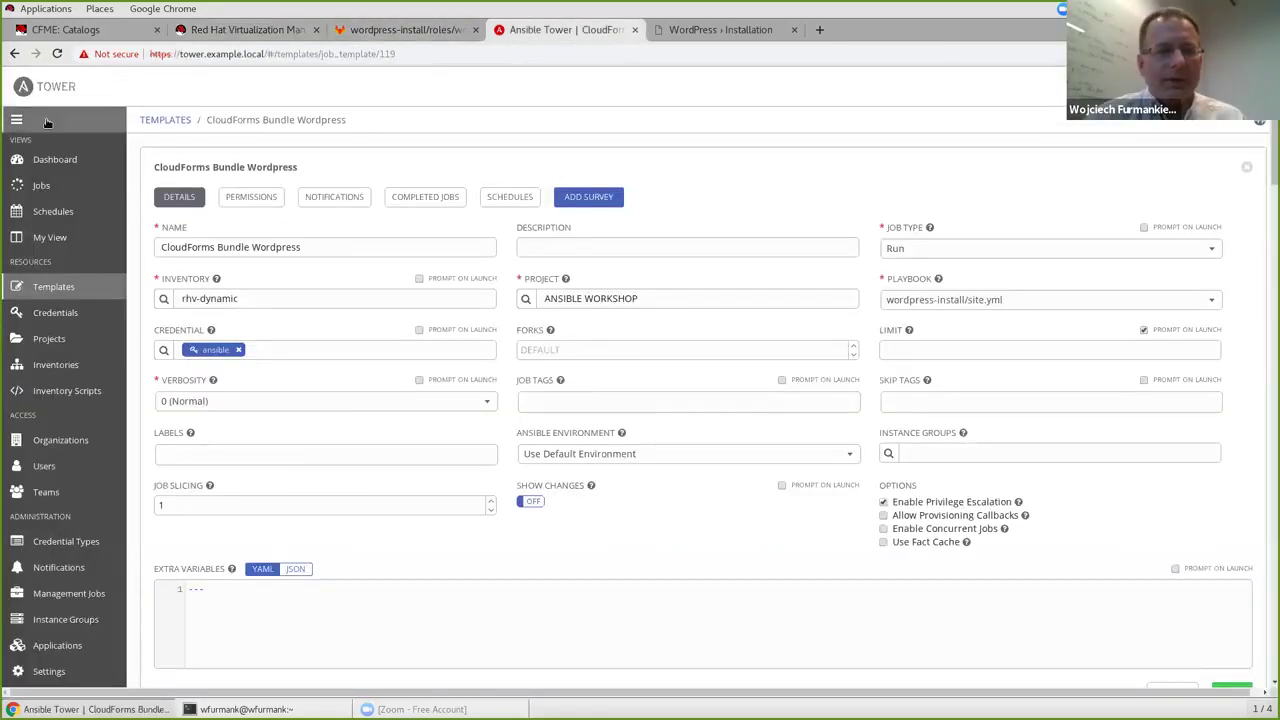
Inspect the failed CloudForms Bundle Wordpress job 3089 from the Tower dashboard.
click(40, 160)
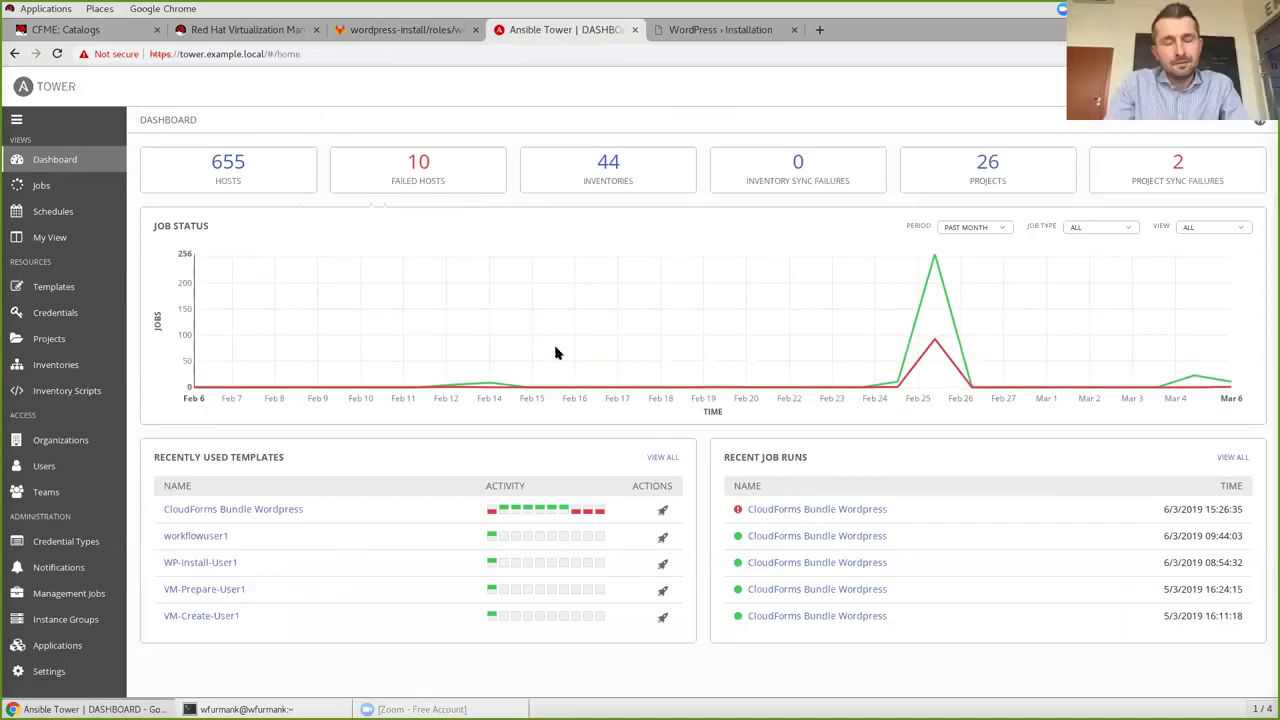
click(490, 512)
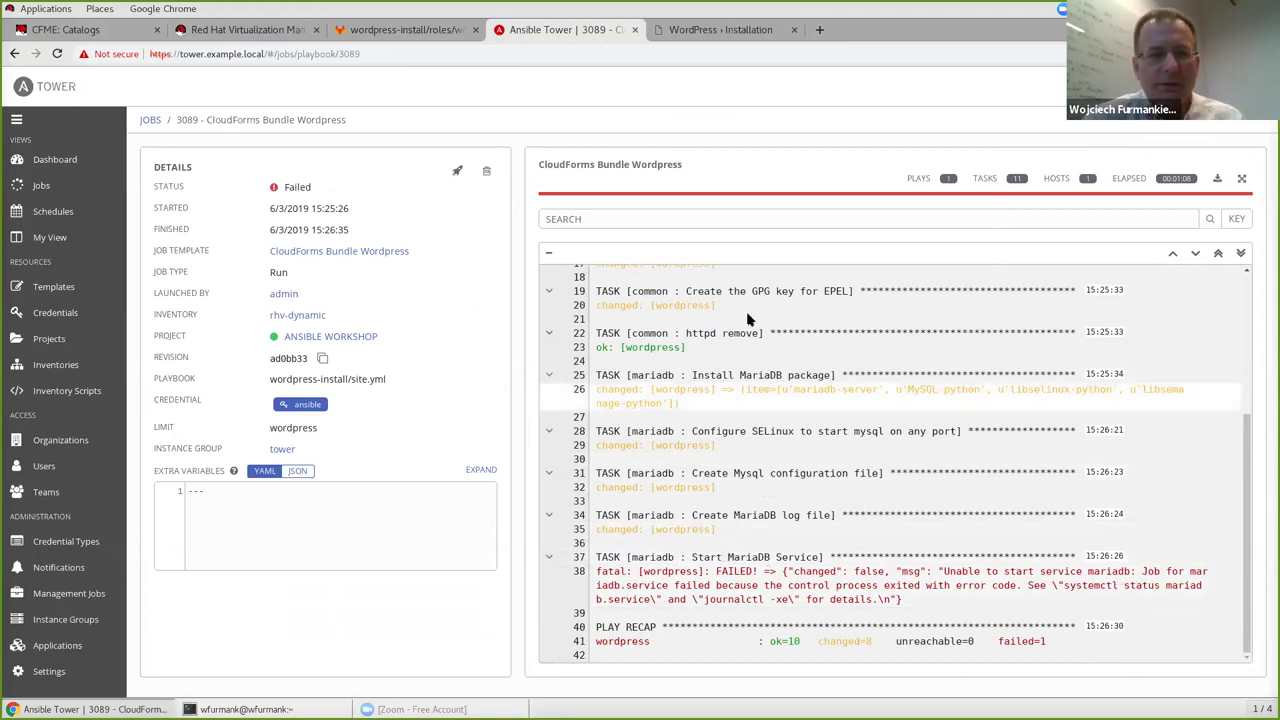
click(57, 160)
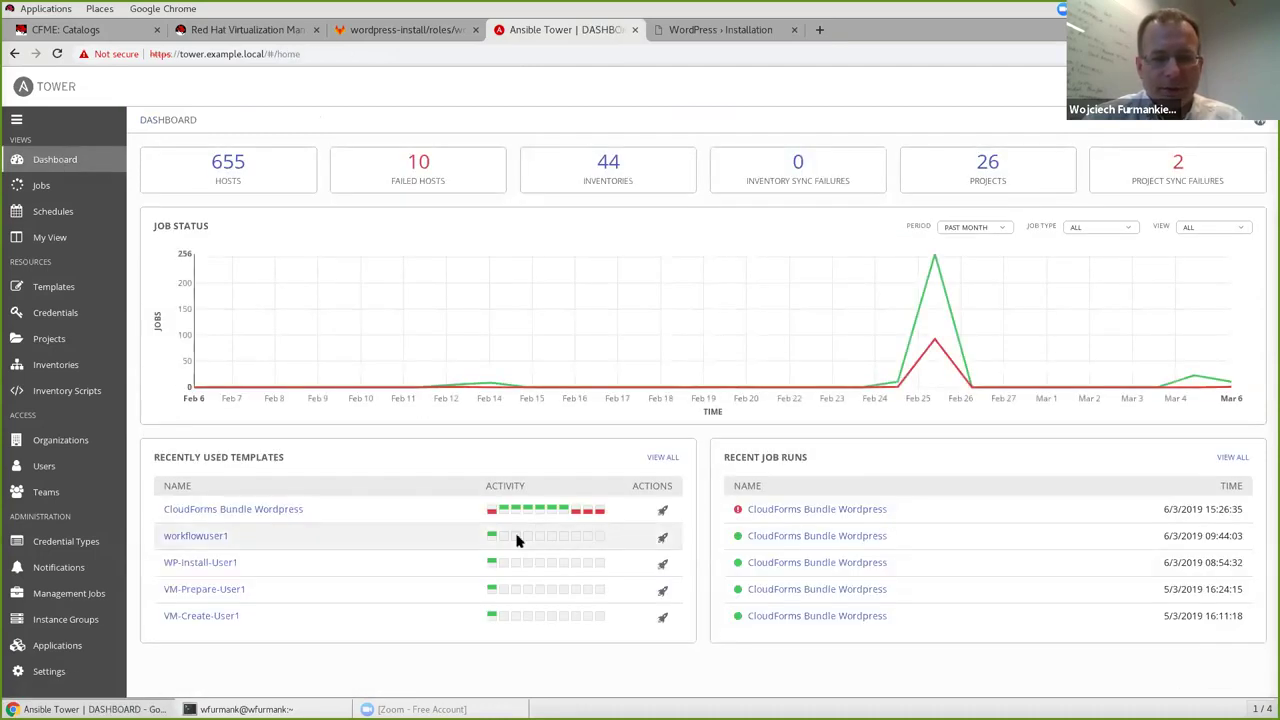
Open successful job 3085, scroll its output to the PLAY RECAP, and return to Dashboard.
click(503, 510)
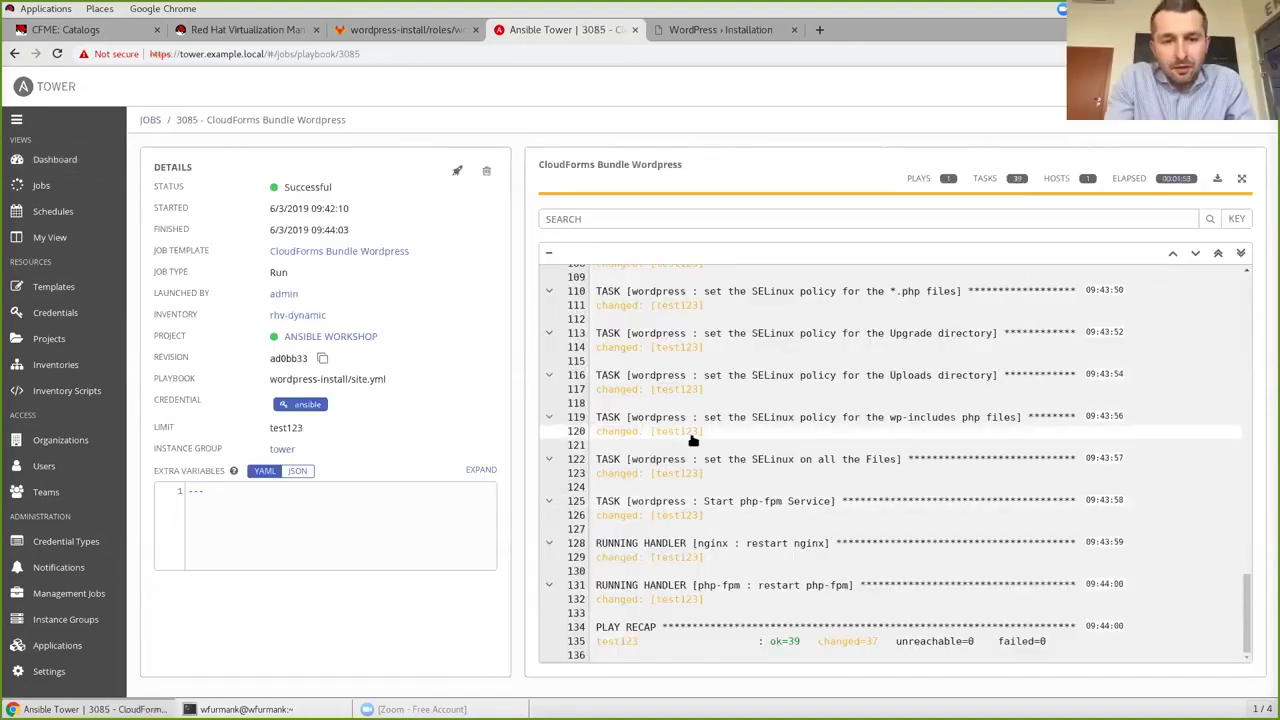
scroll(693, 440, up, 15)
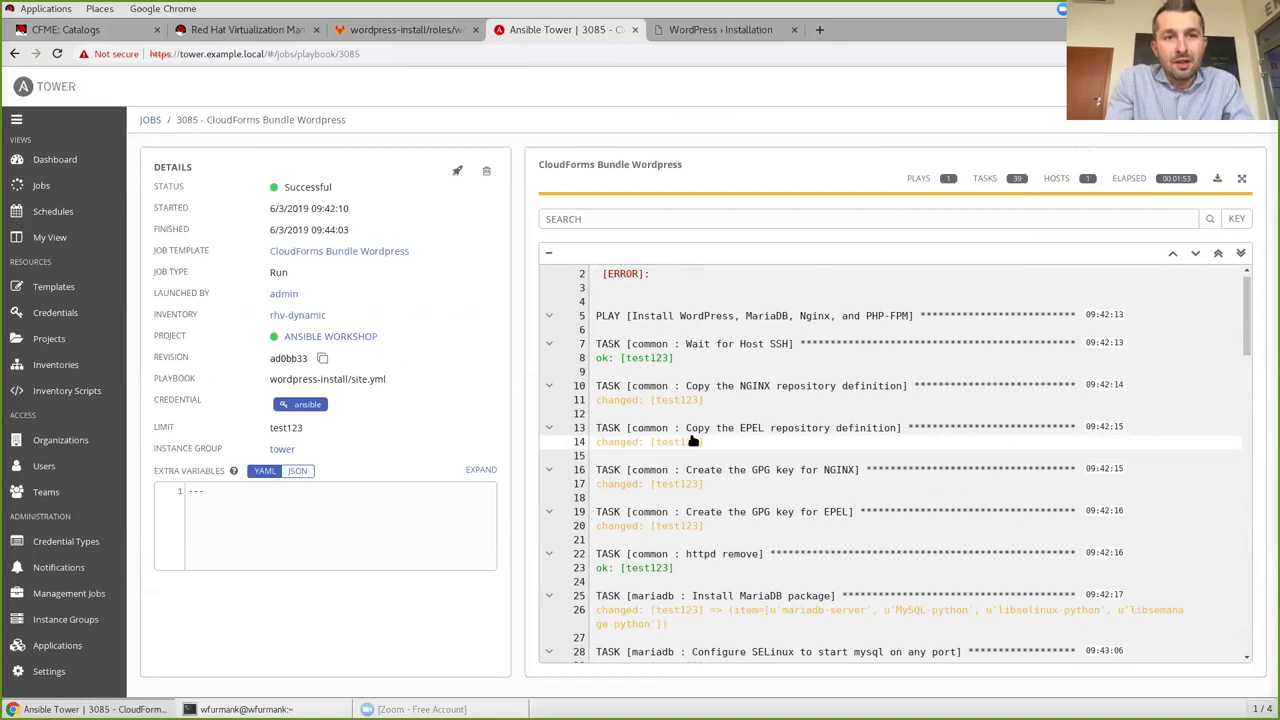
scroll(693, 440, down, 4)
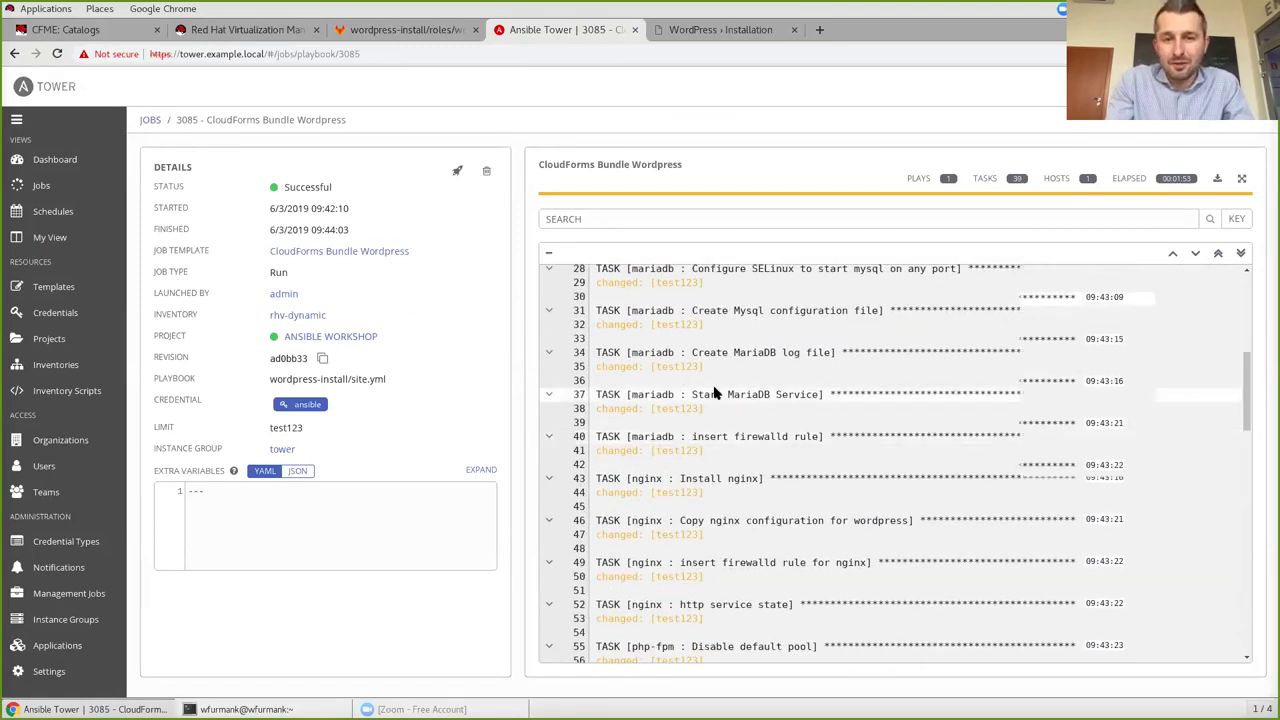
scroll(714, 393, down, 12)
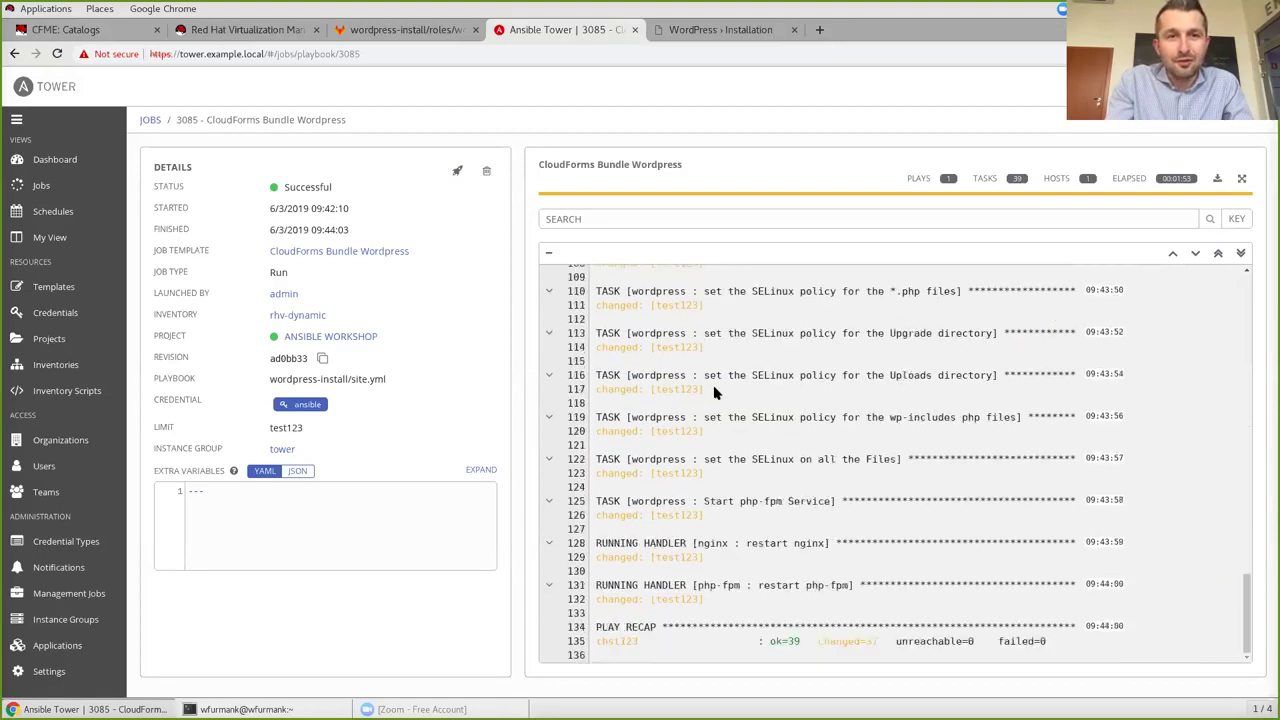
click(40, 167)
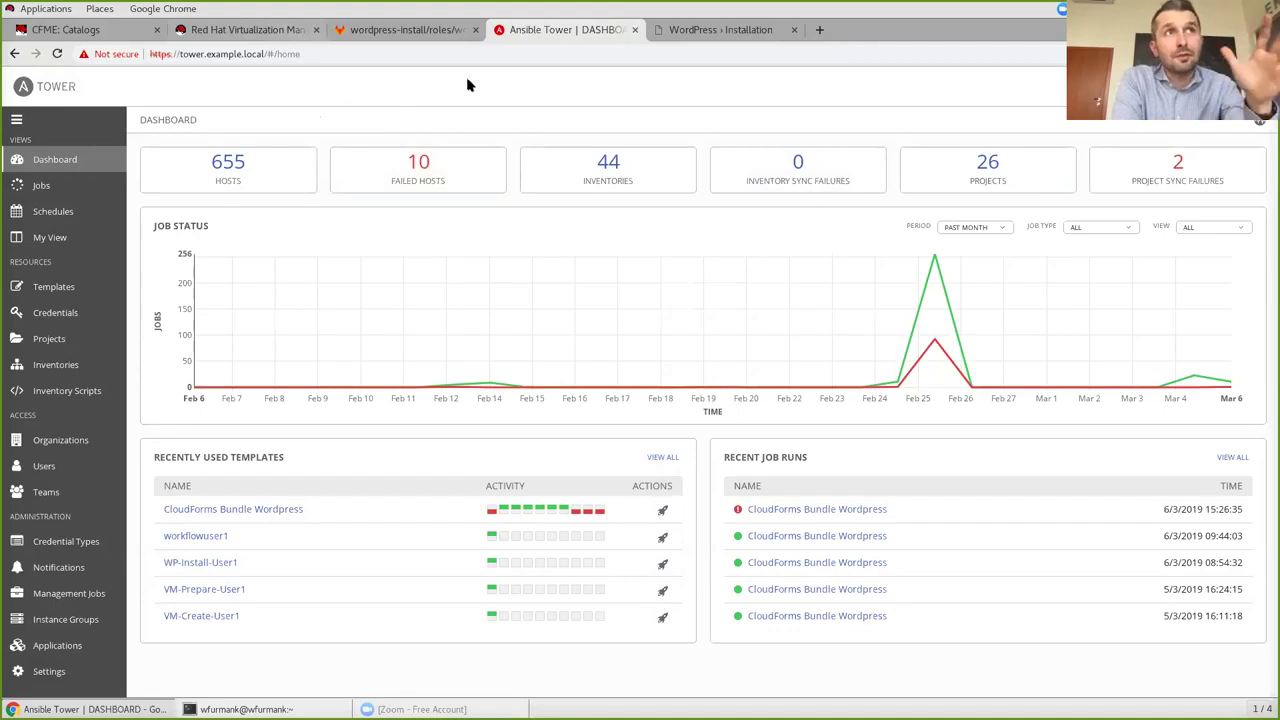
In CloudForms, view Infrastructure Virtual Machines, then list the infrastructure providers RHV4.2 and vCenter.
click(100, 33)
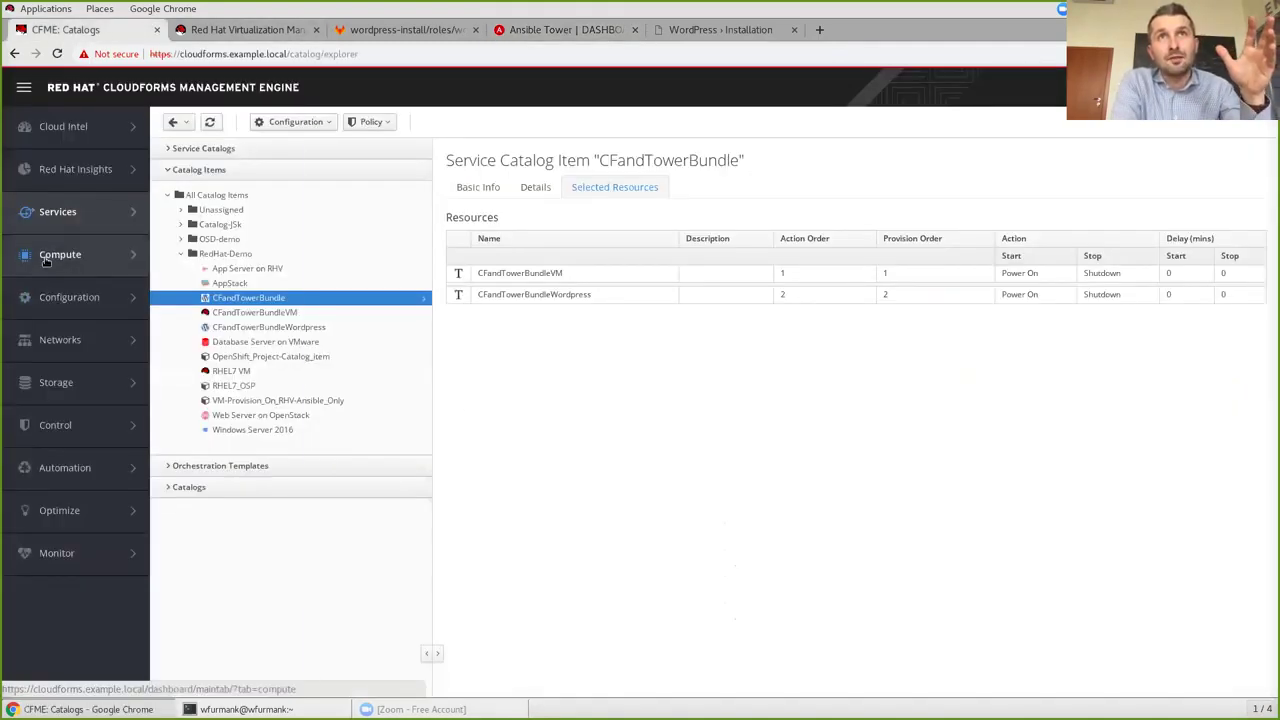
mouse_move(85, 262)
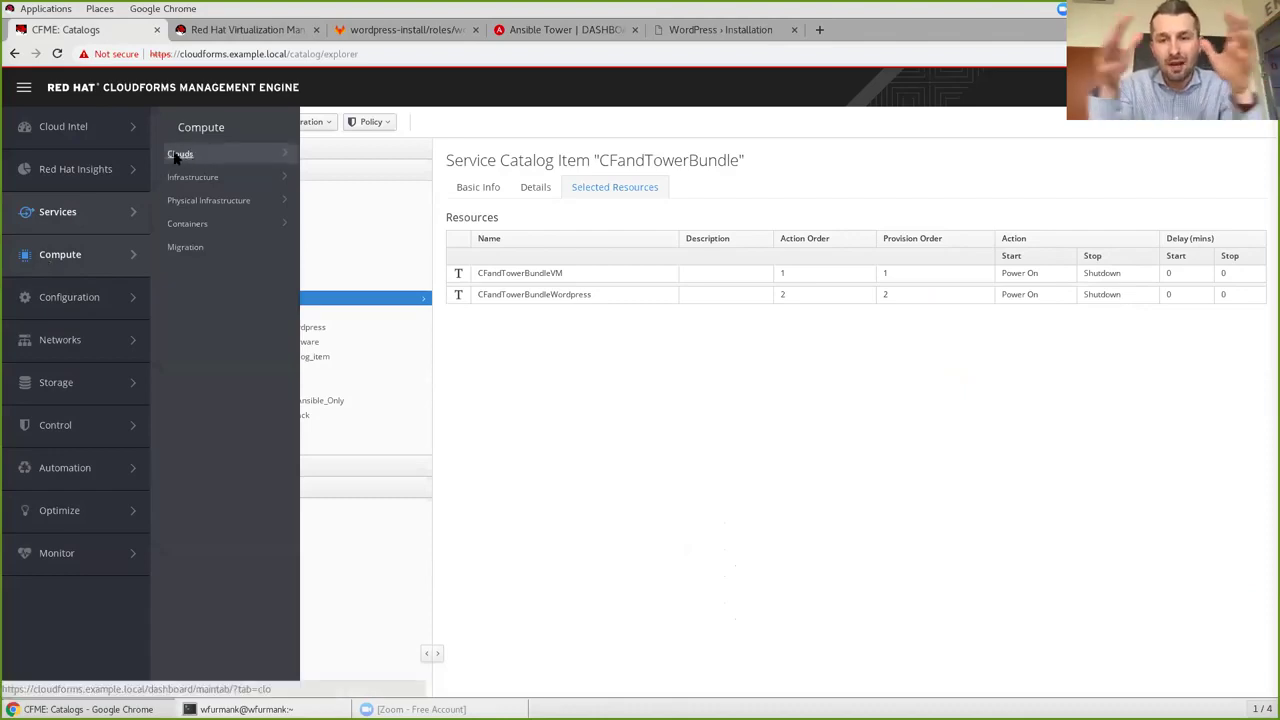
click(195, 178)
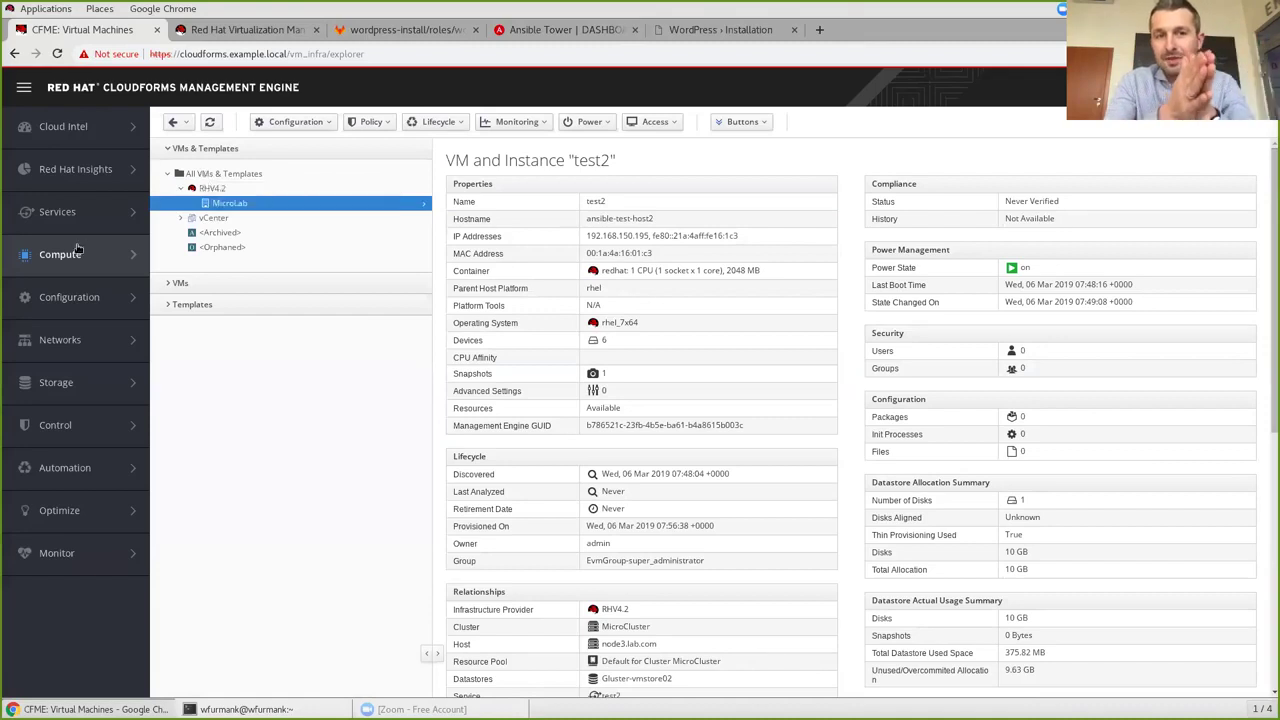
mouse_move(77, 250)
mouse_move(200, 180)
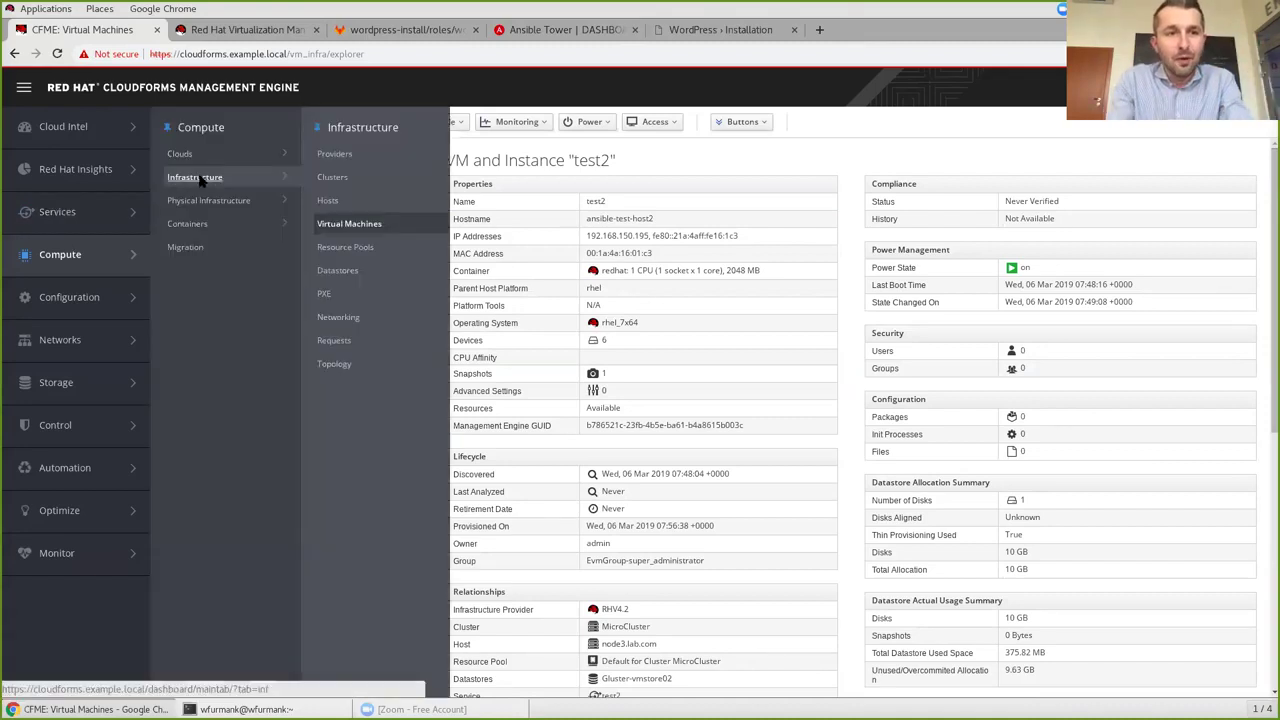
click(335, 154)
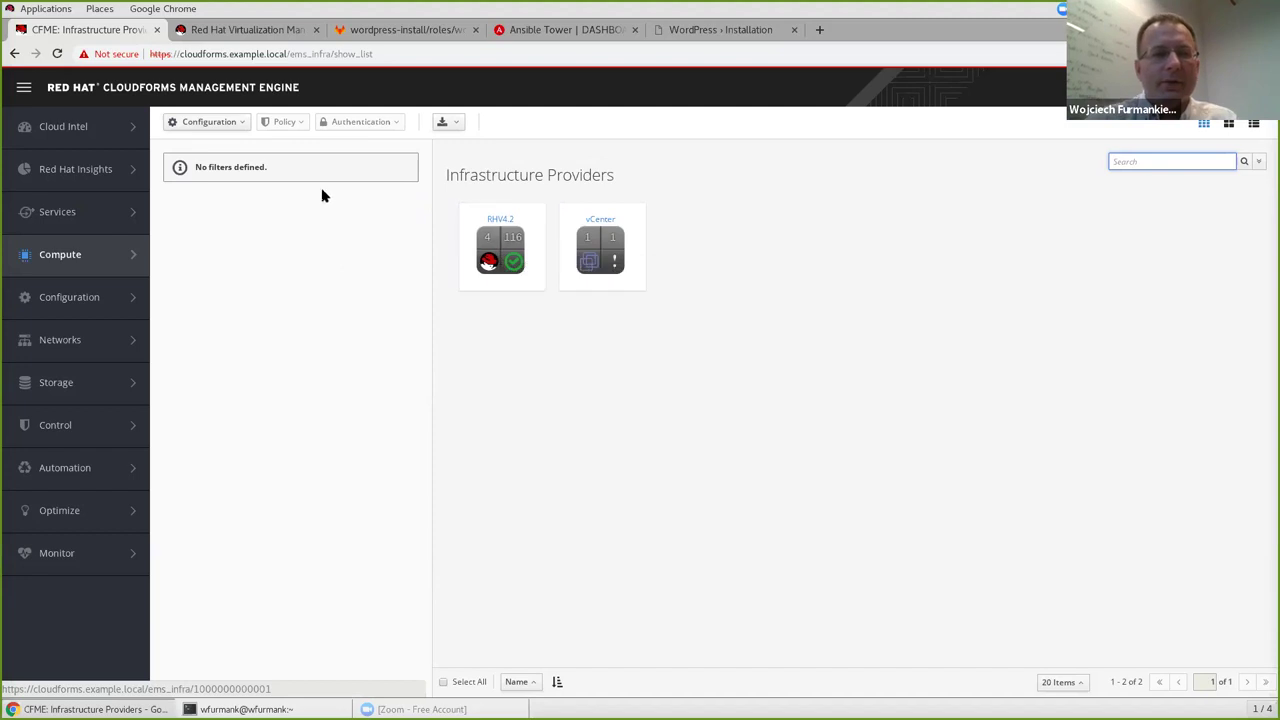
click(238, 128)
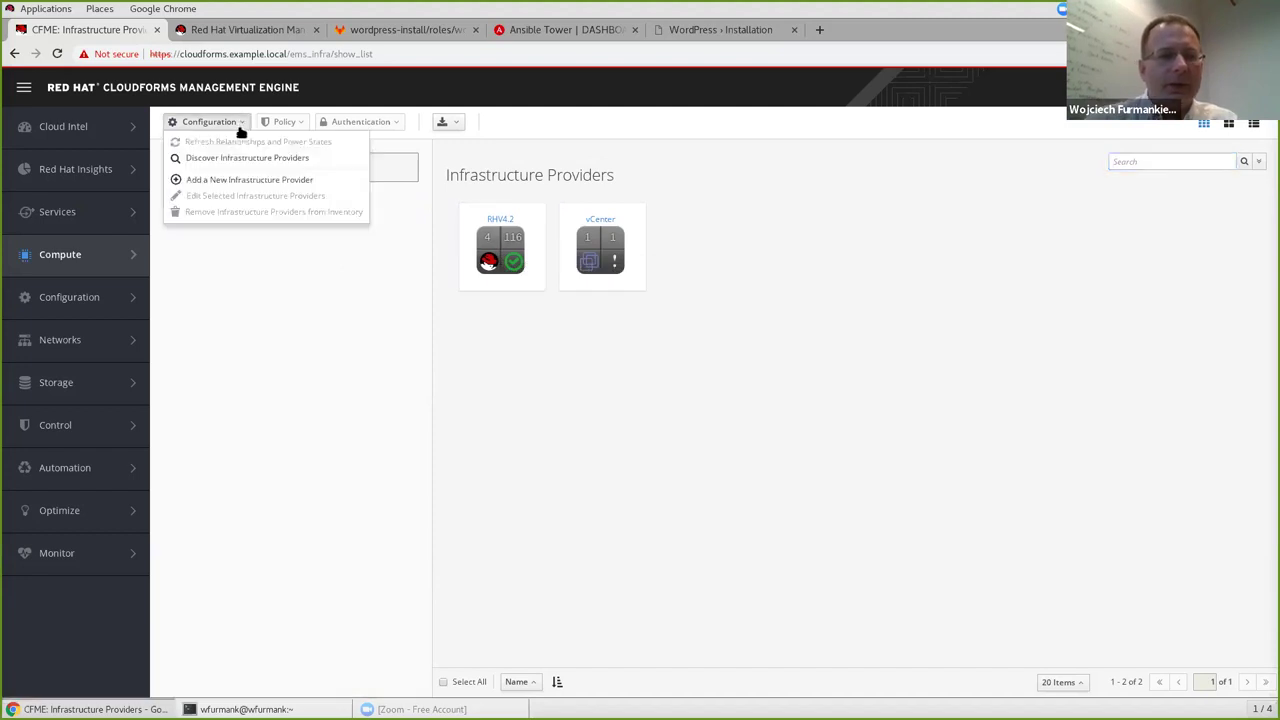
click(240, 181)
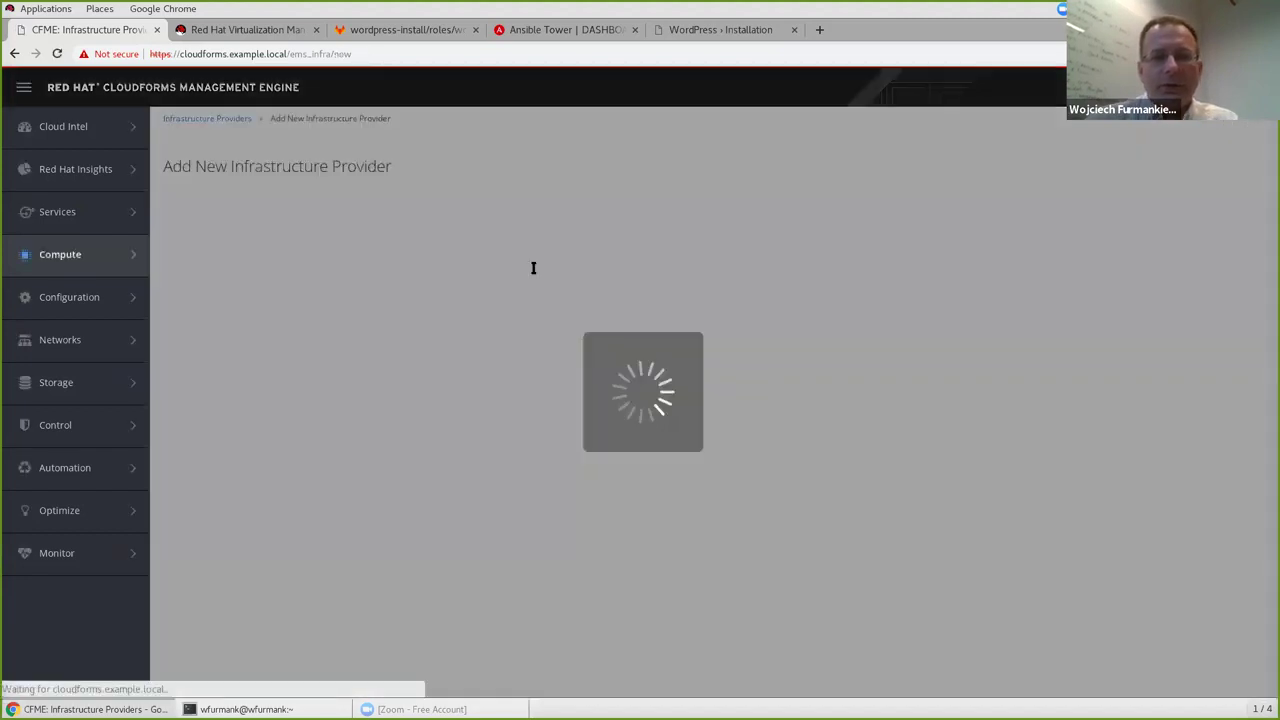
click(494, 242)
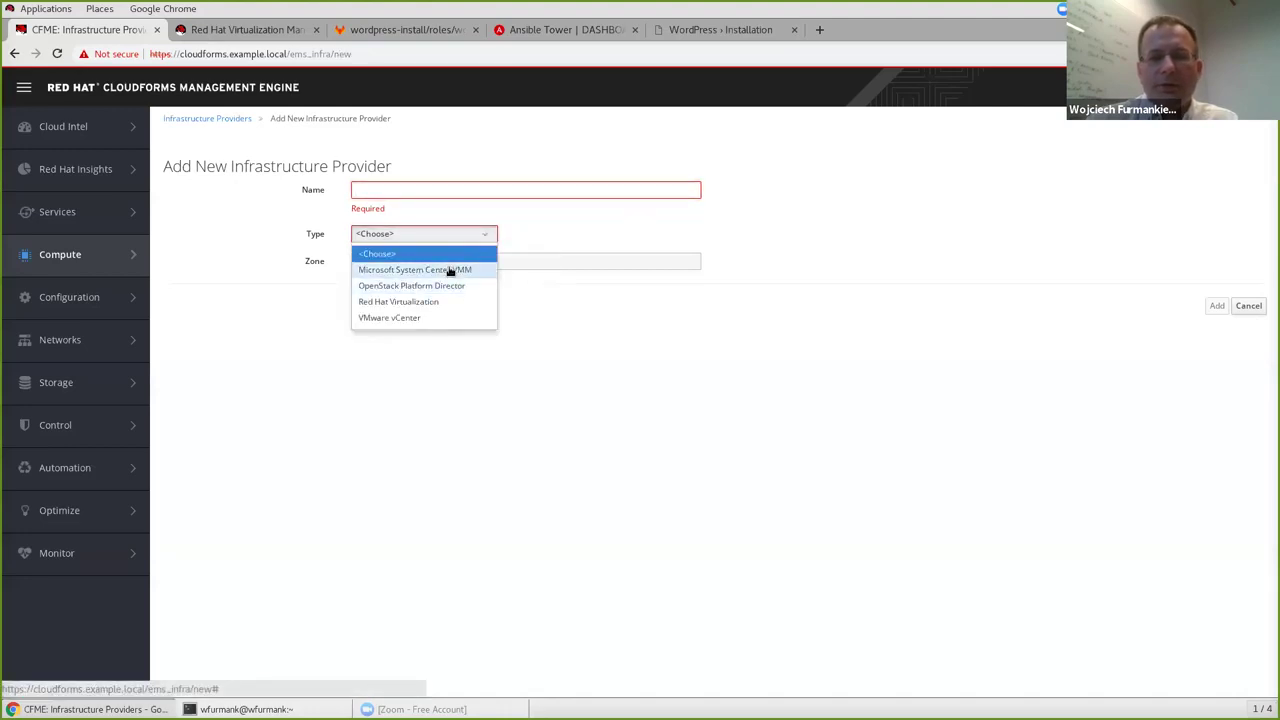
click(1248, 305)
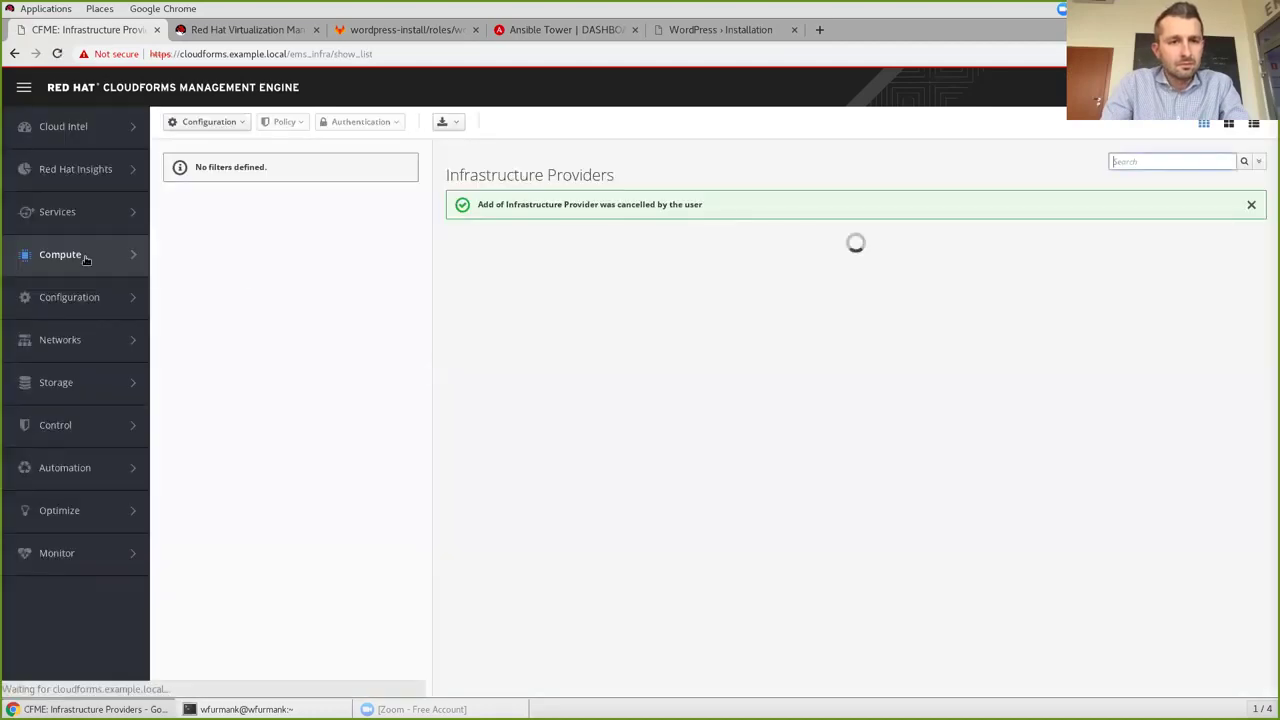
mouse_move(71, 254)
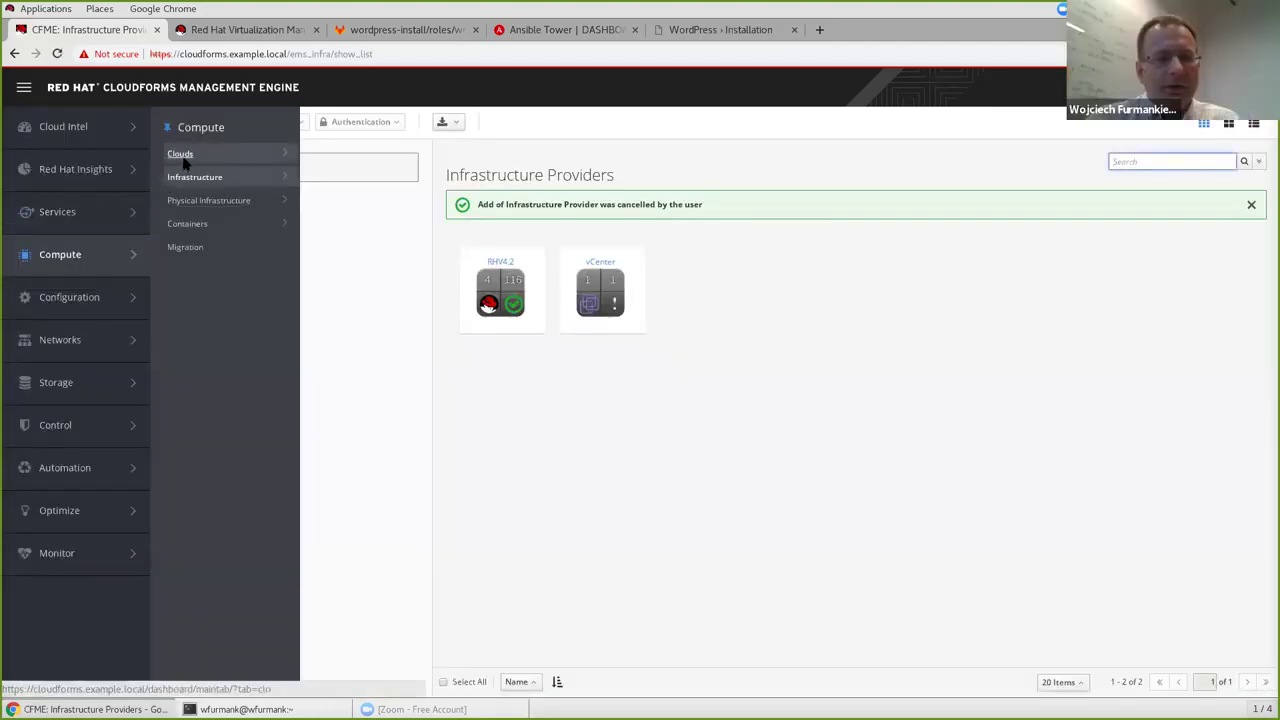
mouse_move(185, 160)
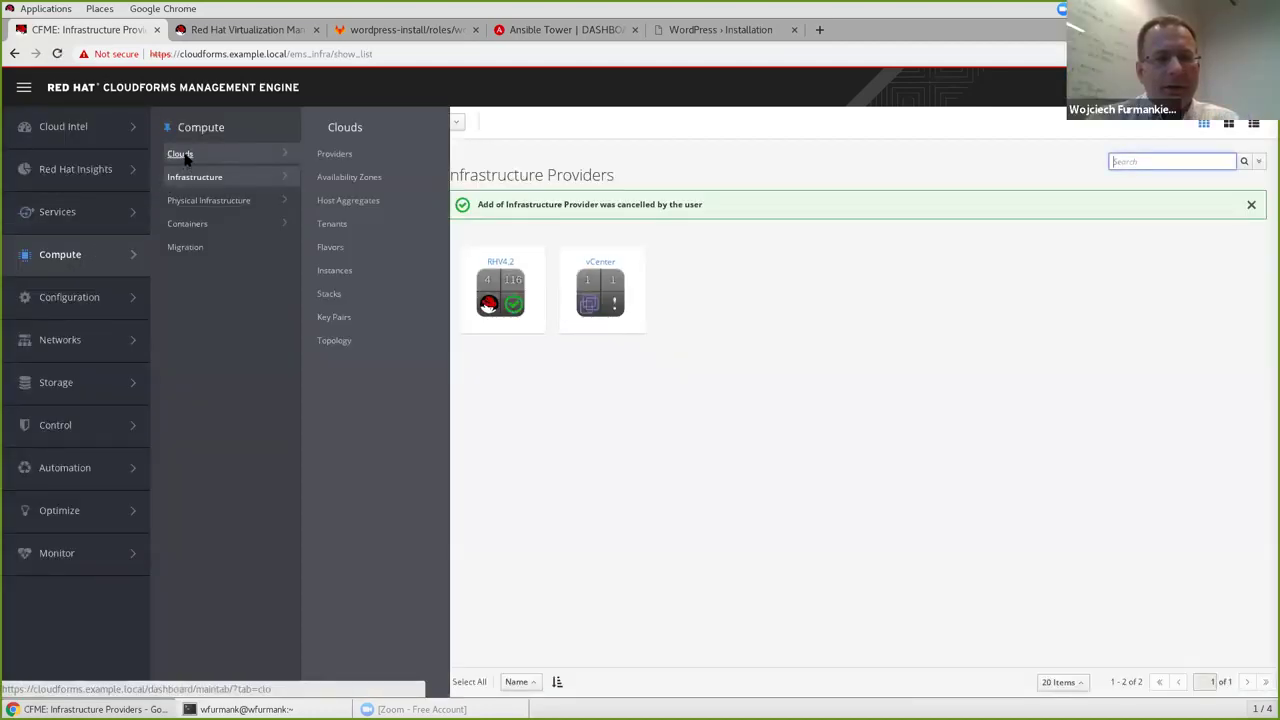
From the Cloud Providers list, start Add a New Cloud Provider and review the Type options.
click(336, 155)
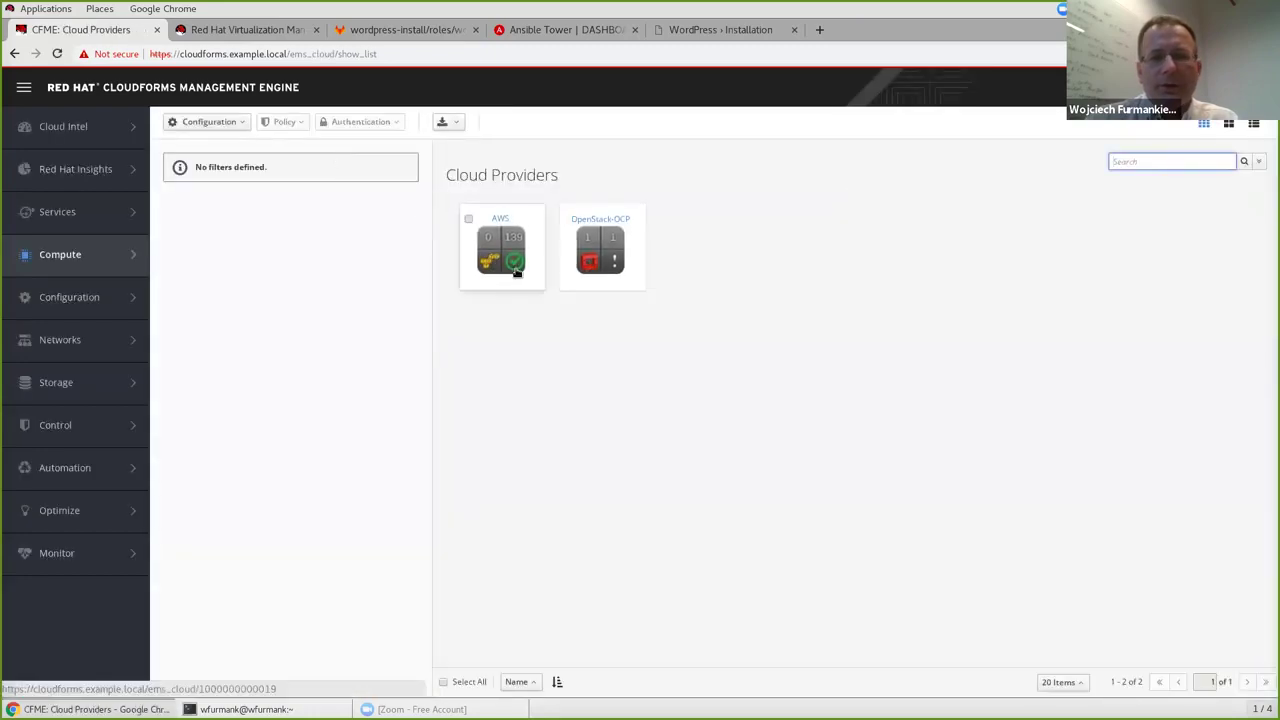
mouse_move(592, 238)
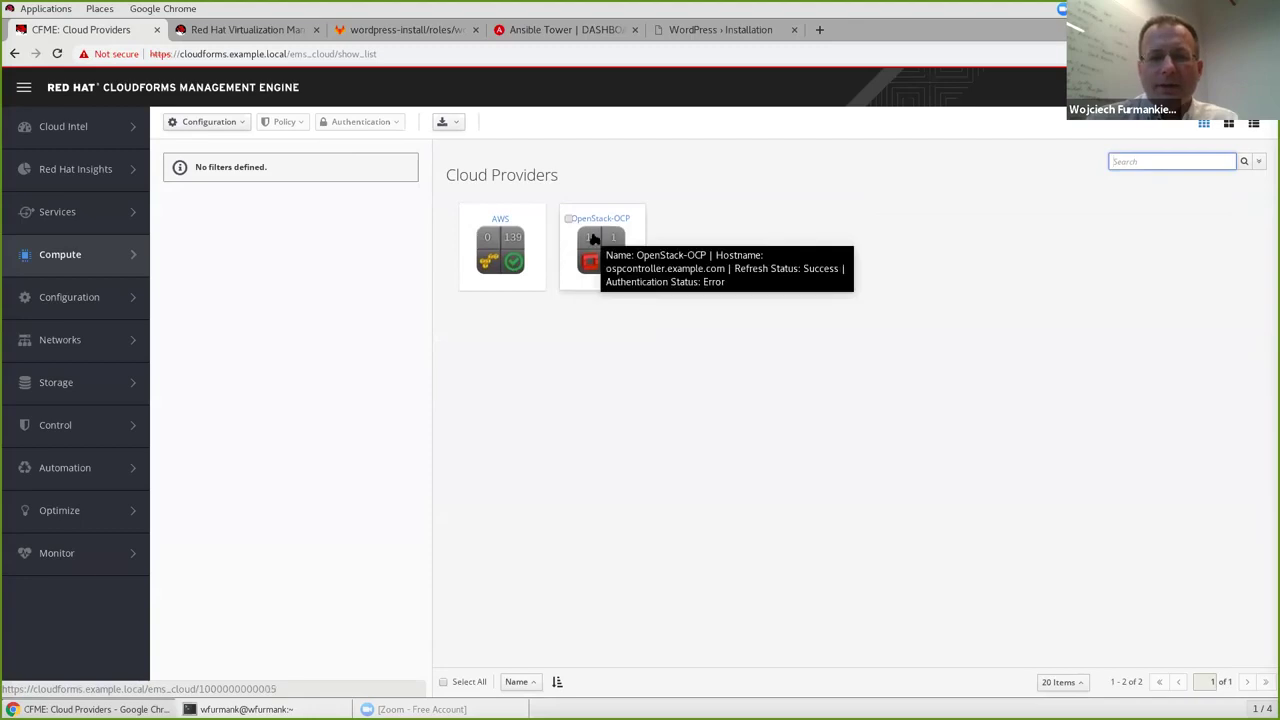
click(234, 177)
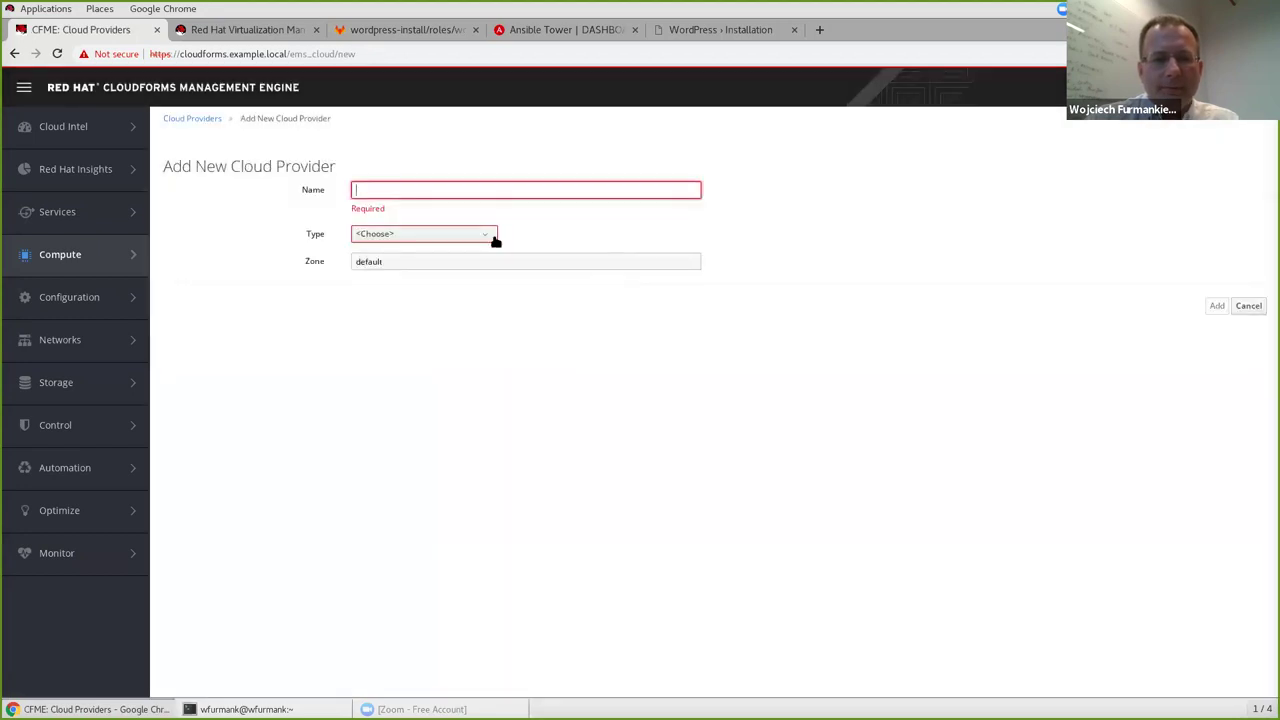
click(487, 237)
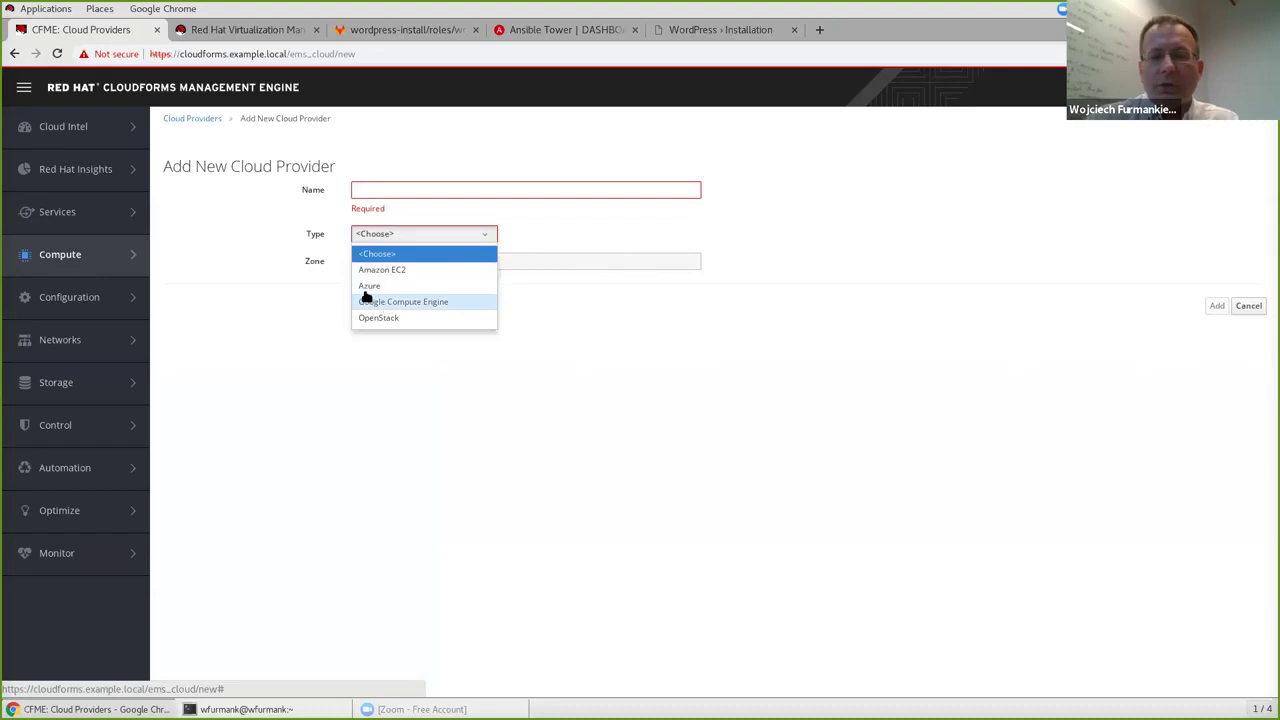
click(459, 365)
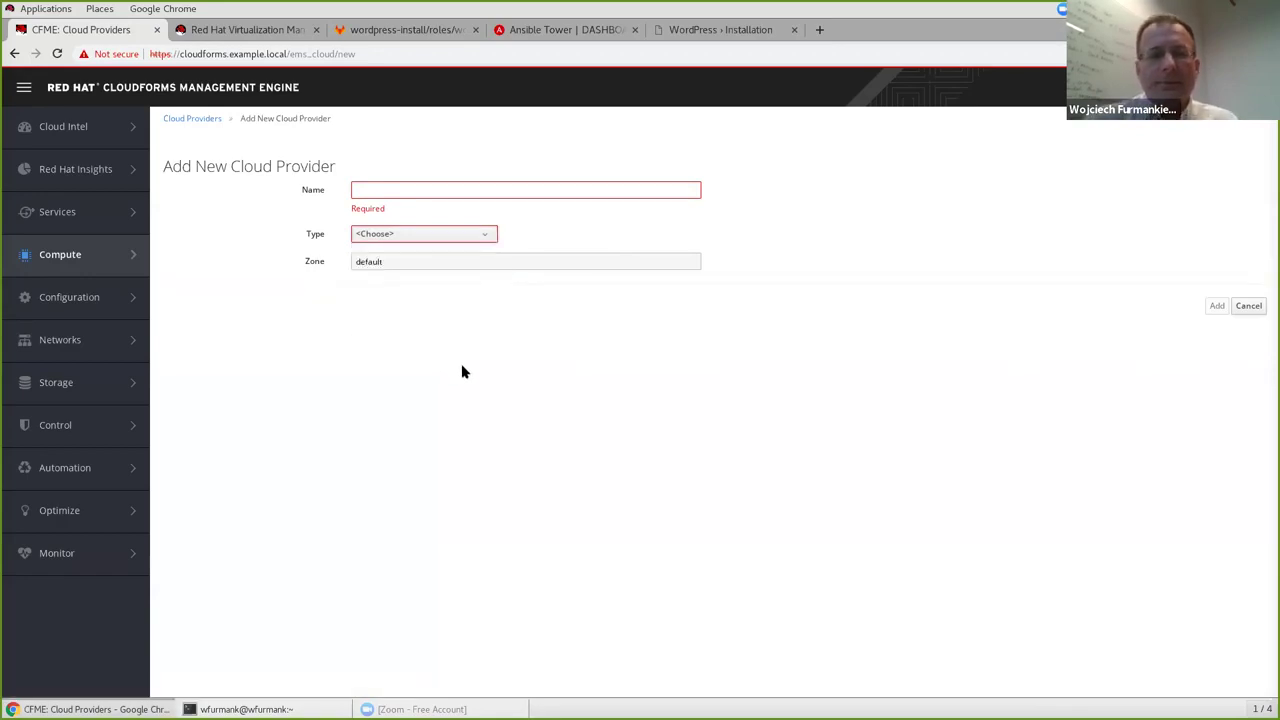
mouse_move(97, 266)
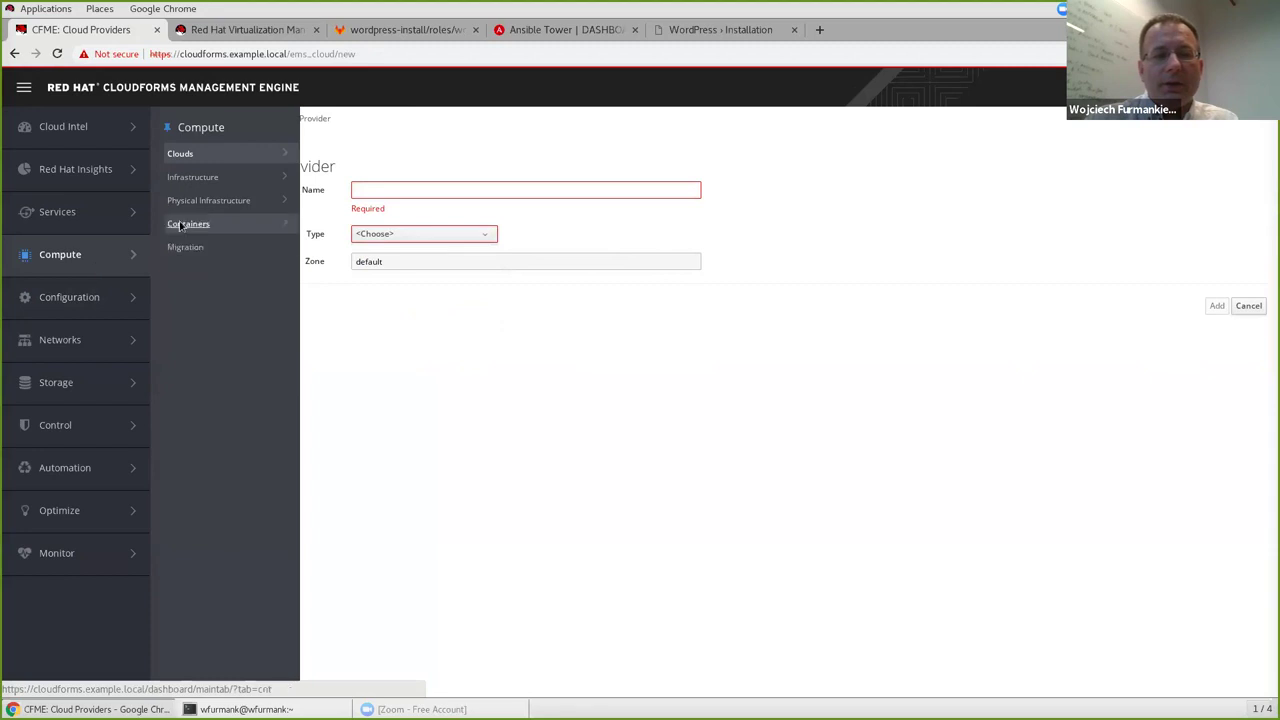
mouse_move(200, 224)
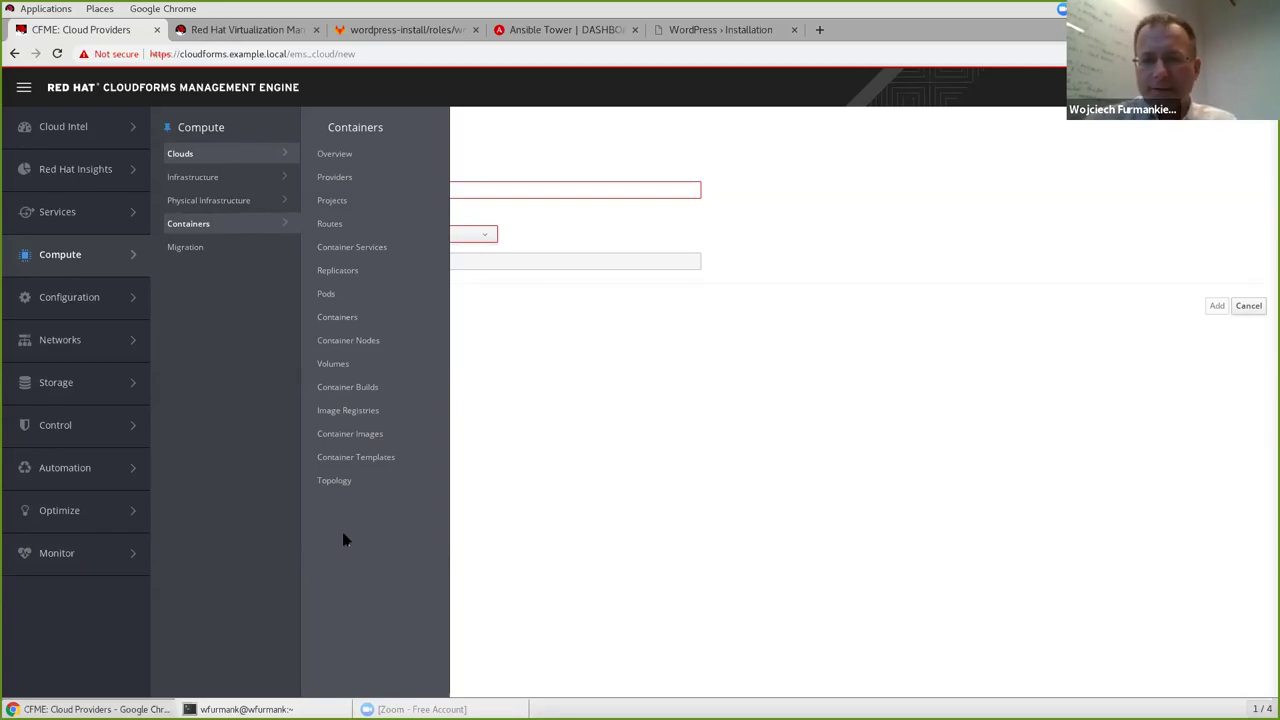
Open Containers Topology, enable Display Names, and drag the All-in-one node to a new position.
click(335, 484)
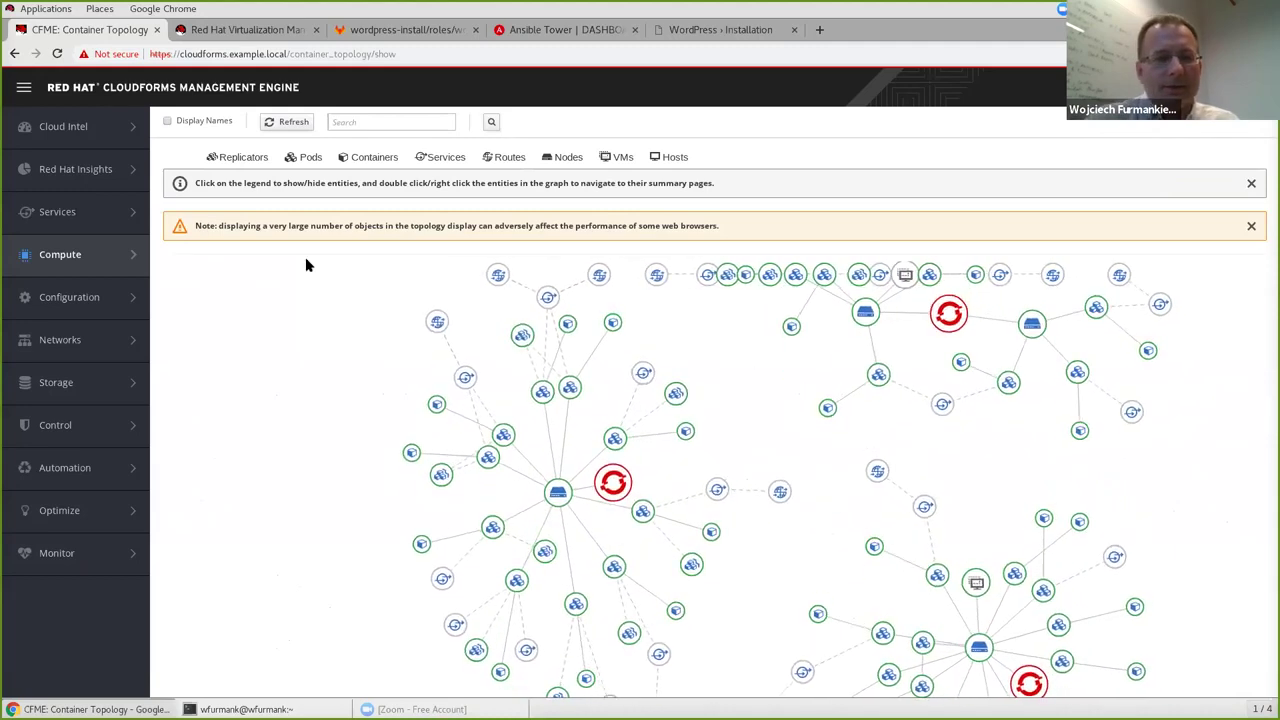
click(168, 121)
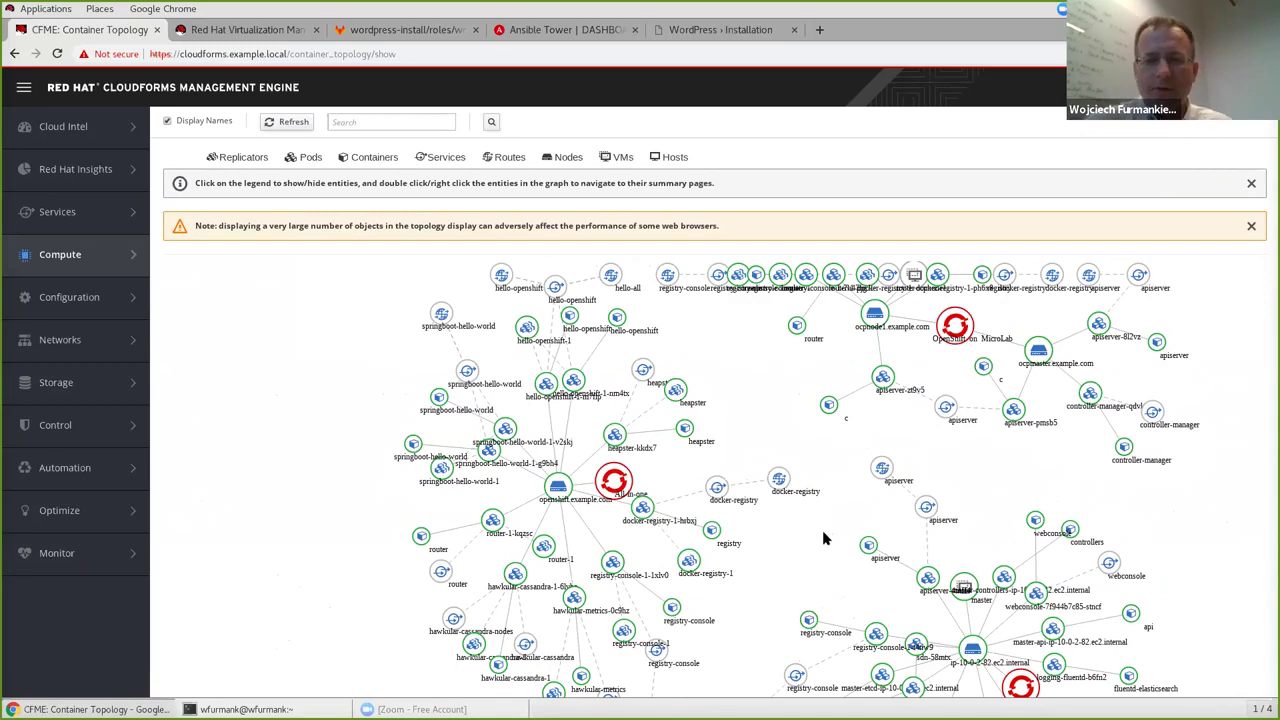
drag(617, 480, 729, 409)
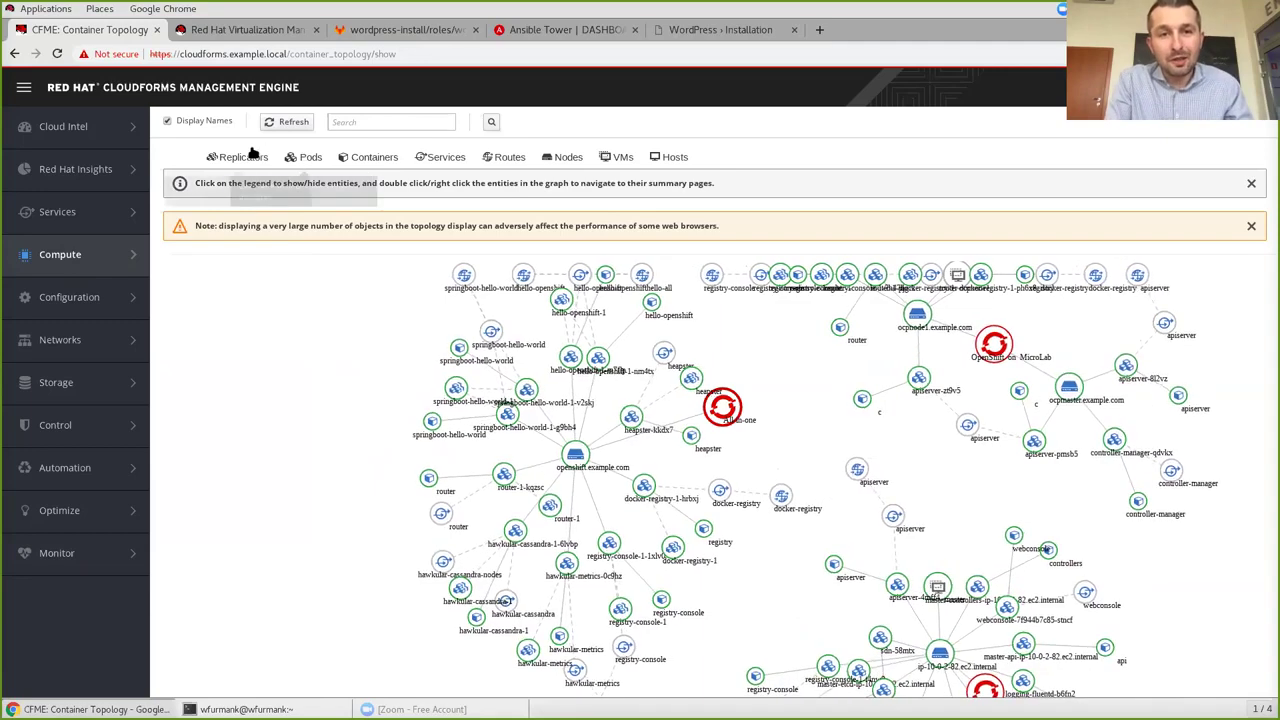
Toggle off Pods/Replicators, Containers, Services and Routes in the topology legend.
click(305, 160)
click(383, 160)
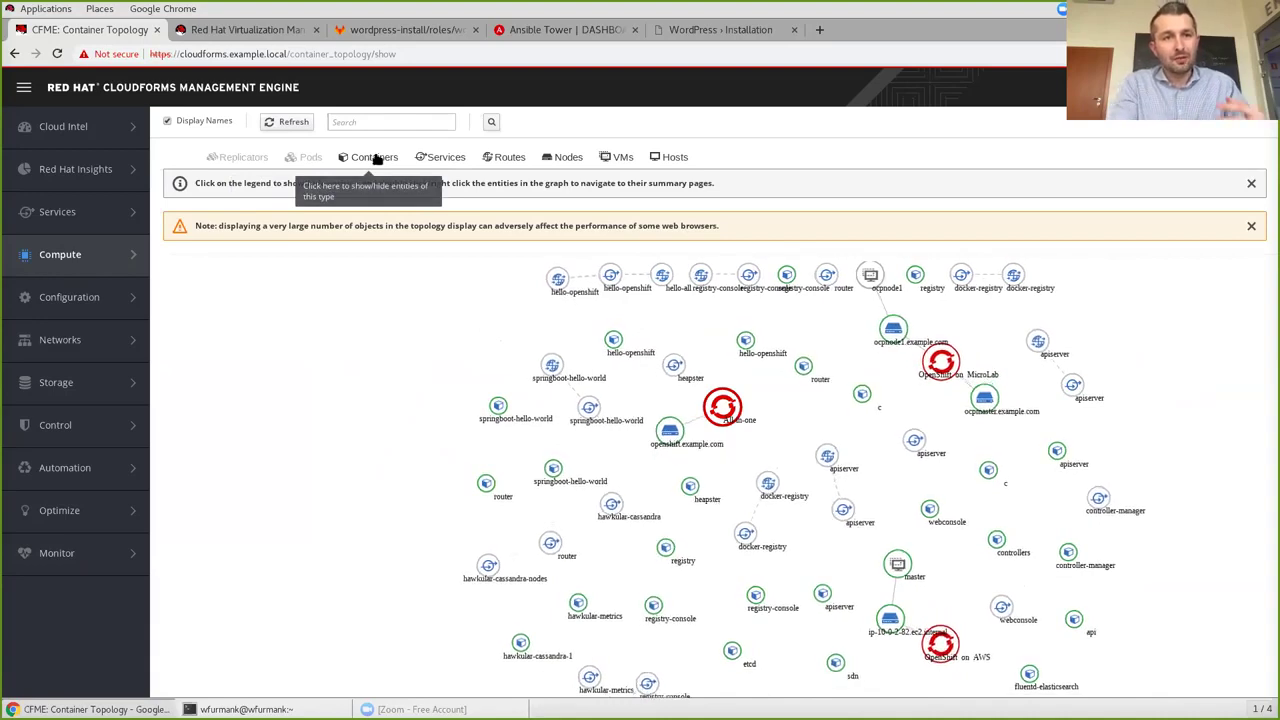
click(436, 158)
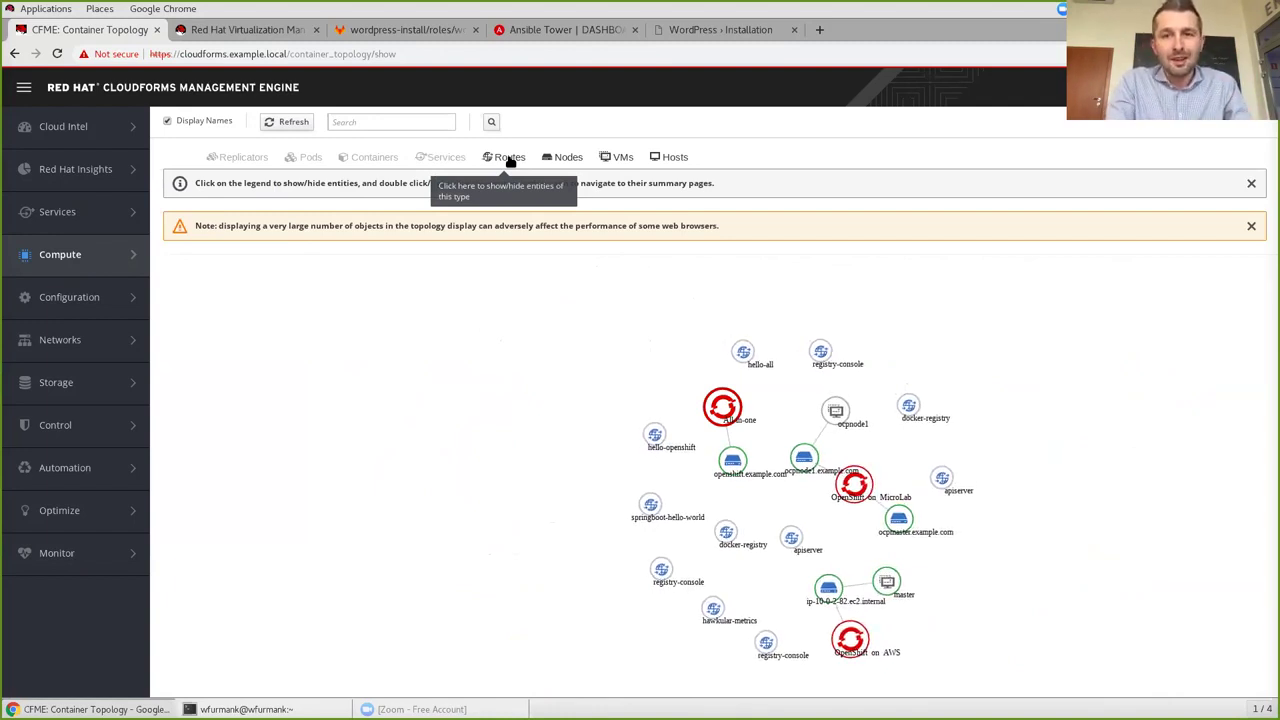
click(508, 158)
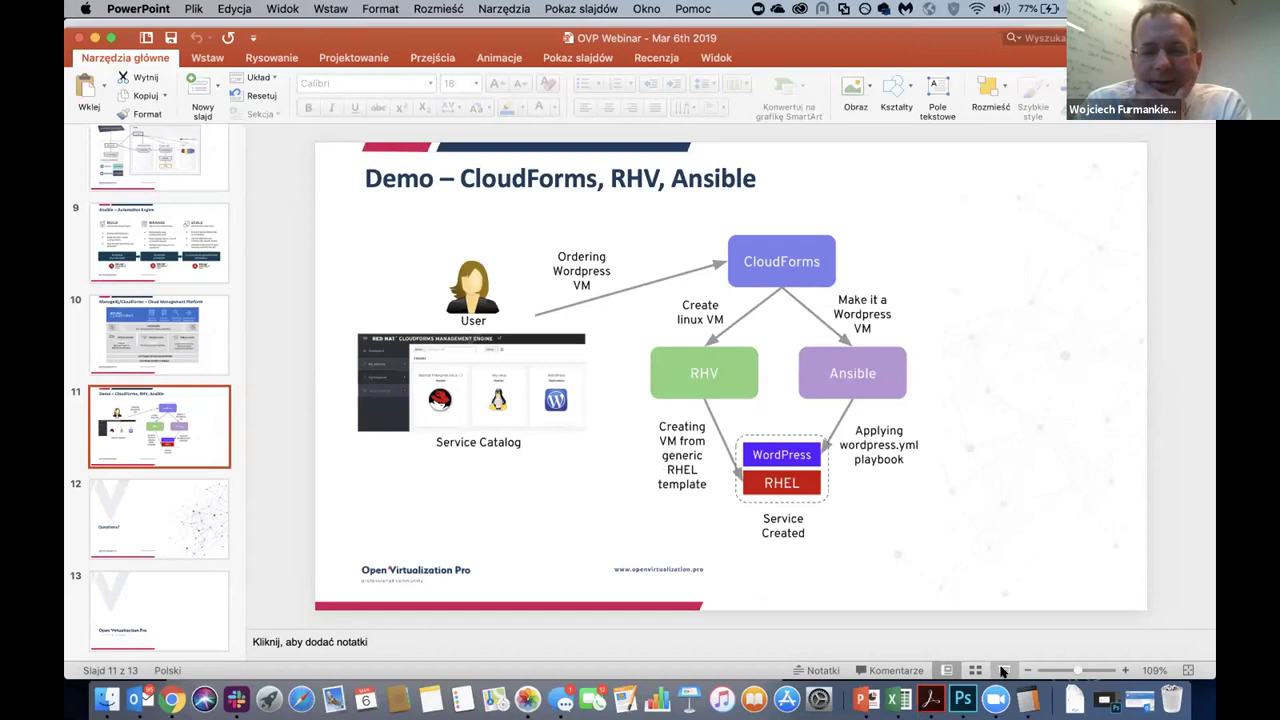
Start the slide show from slide 11, "Demo – CloudForms, RHV, Ansible".
click(1003, 671)
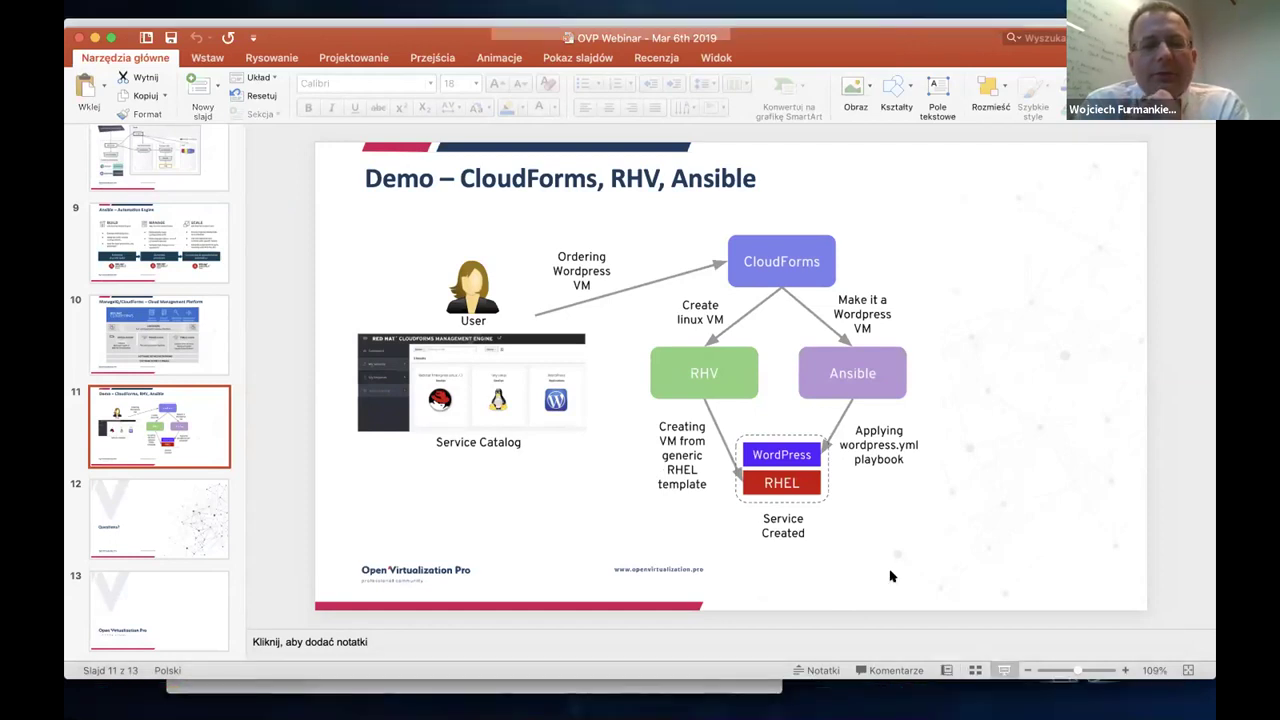